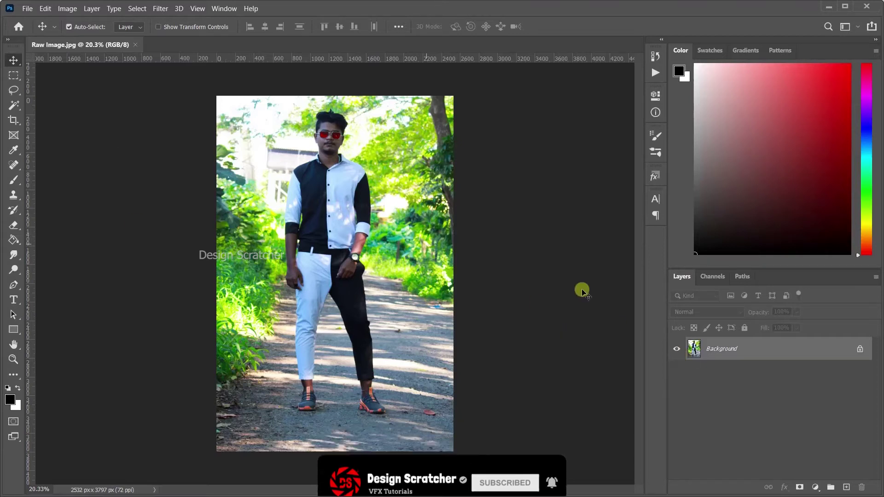
Step: Duplicate the background photo and add a Brightness/Contrast adjustment layer
{"action": "key", "text": "ctrl+j"}
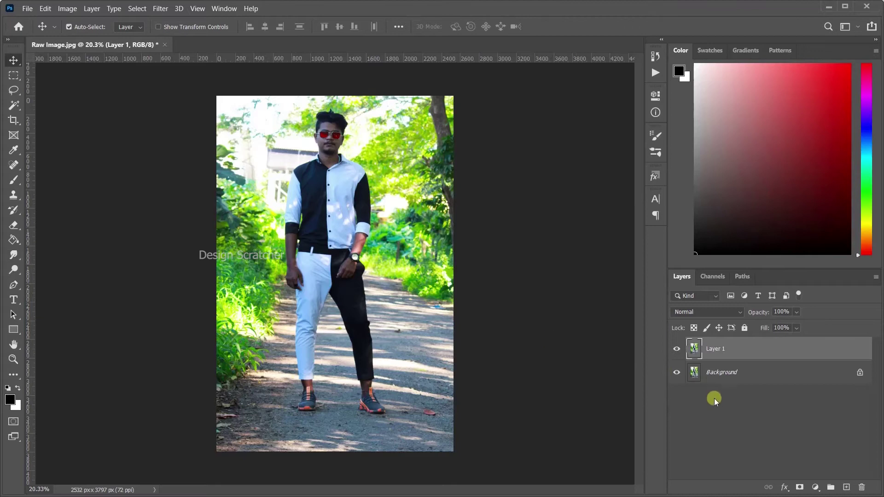
{"action": "left_click", "coordinate": [823, 488]}
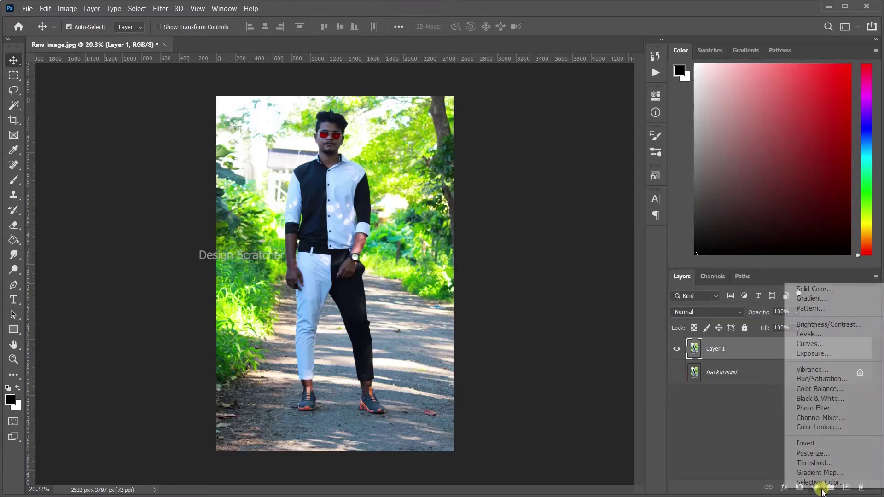
{"action": "left_click", "coordinate": [812, 326]}
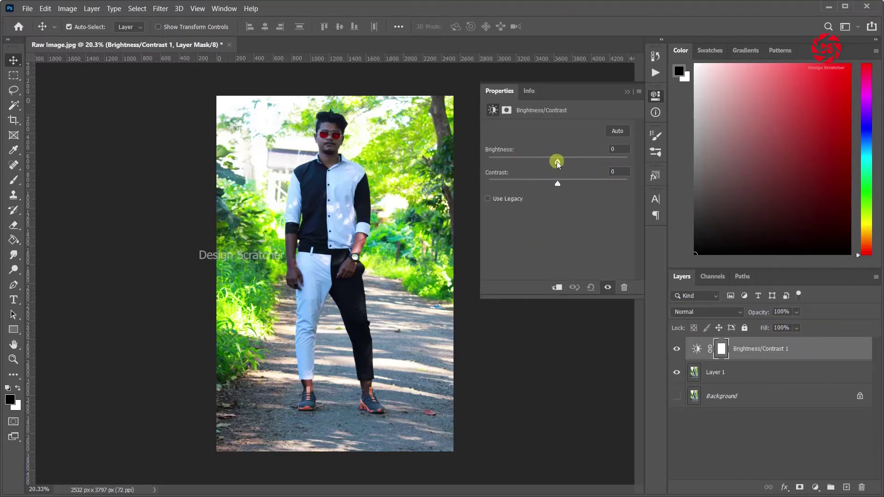
Step: Raise Brightness to about 80 and lower Contrast to -19
{"action": "left_click_drag", "start_coordinate": [557, 162], "coordinate": [563, 162]}
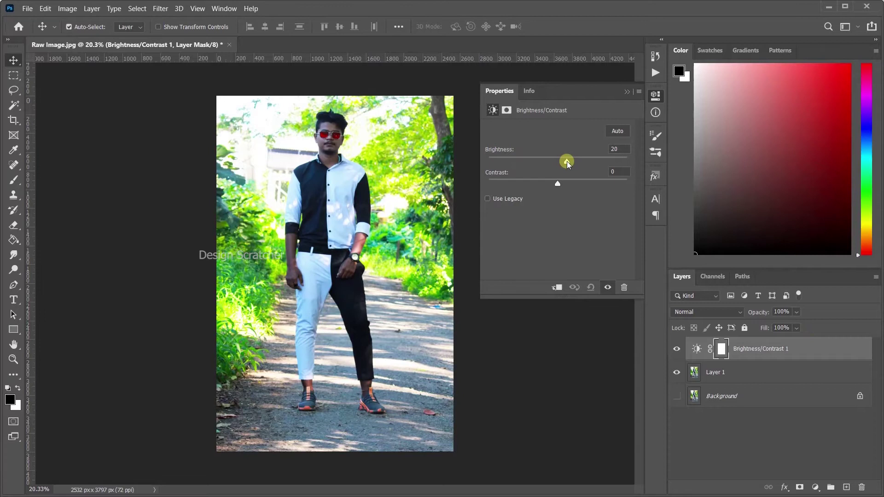
{"action": "scroll", "coordinate": [325, 141], "scroll_direction": "up", "scroll_amount": 2}
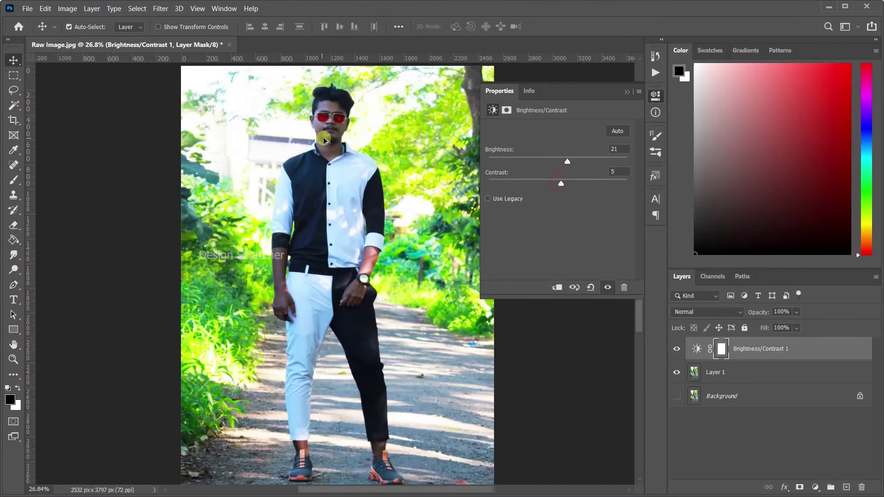
{"action": "scroll", "coordinate": [337, 133], "scroll_direction": "up", "scroll_amount": 3}
{"action": "left_click_drag", "start_coordinate": [568, 167], "coordinate": [577, 162]}
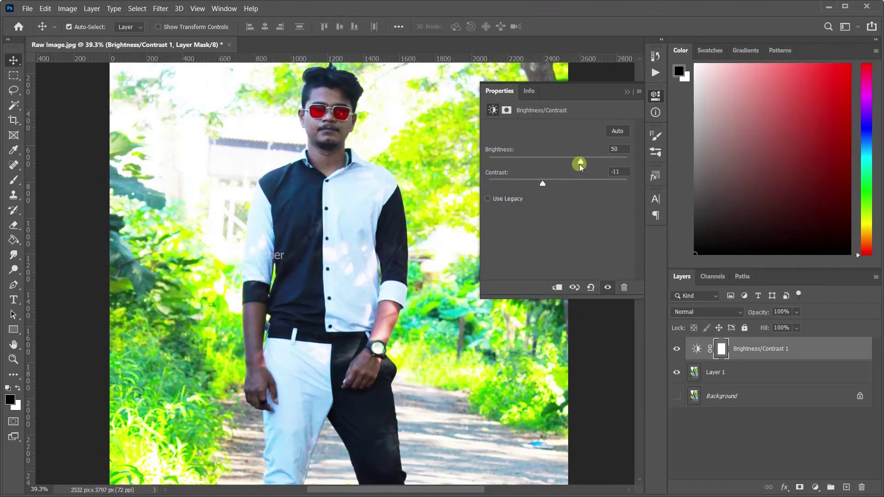
{"action": "left_click_drag", "start_coordinate": [583, 165], "coordinate": [588, 165]}
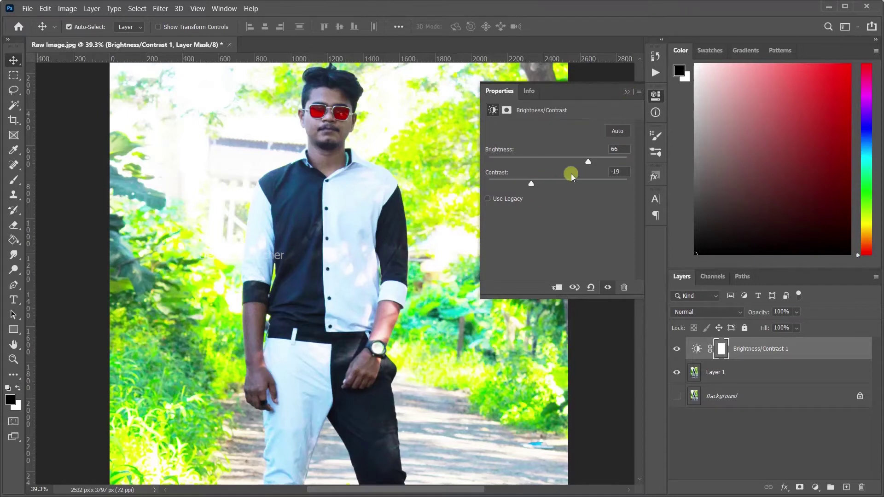
{"action": "left_click_drag", "start_coordinate": [592, 166], "coordinate": [599, 165]}
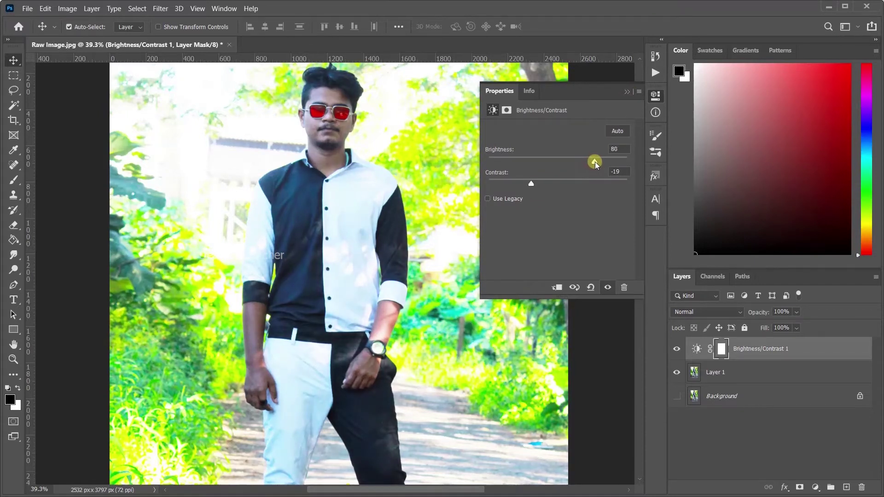
Step: Invert the adjustment mask with Ctrl+I and set a white Brush
{"action": "left_click", "coordinate": [626, 93]}
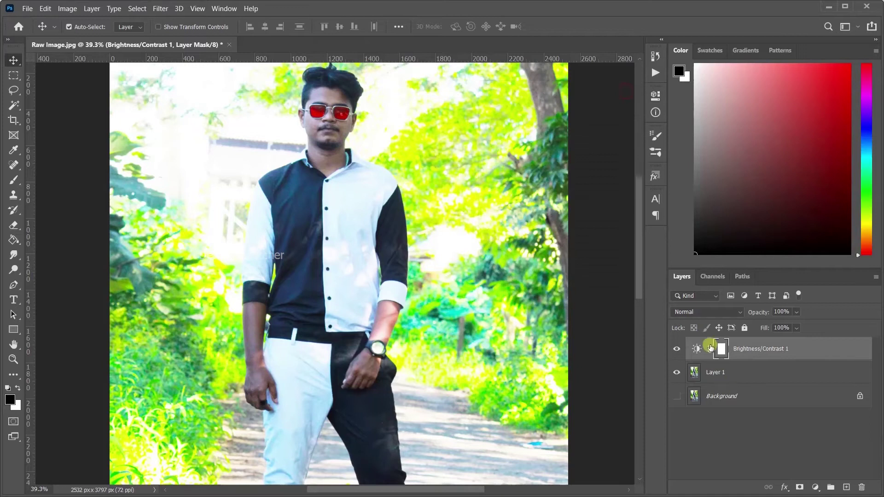
{"action": "key", "text": "ctrl"}
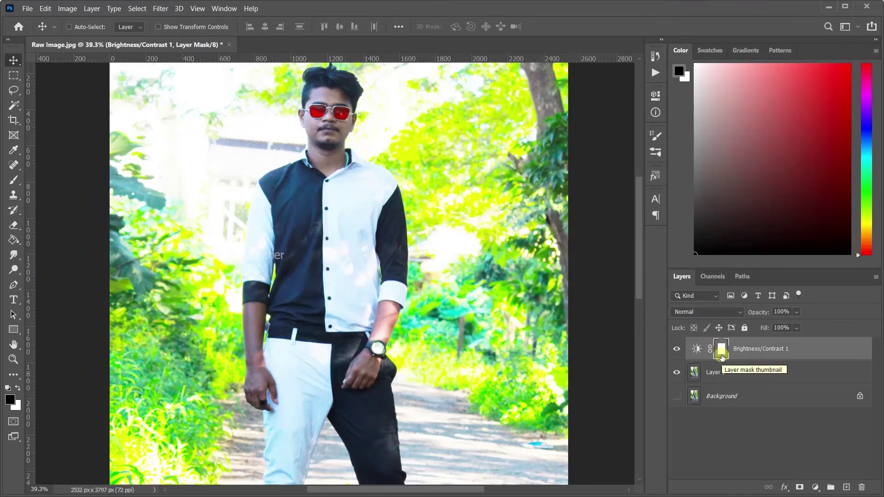
{"action": "key", "text": "ctrl+i"}
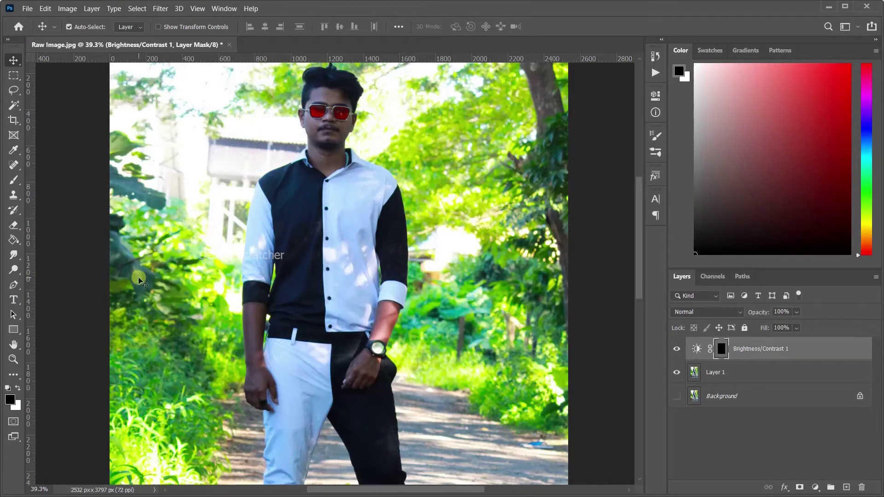
{"action": "key", "text": "b"}
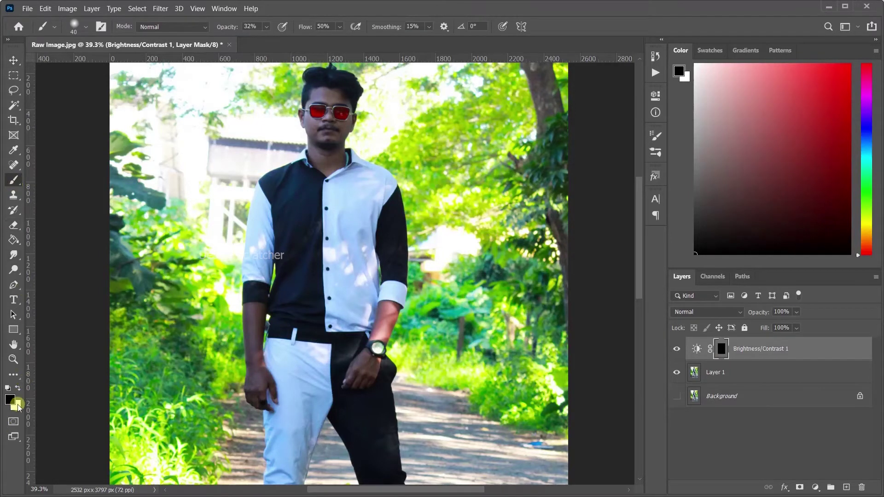
{"action": "left_click", "coordinate": [18, 389]}
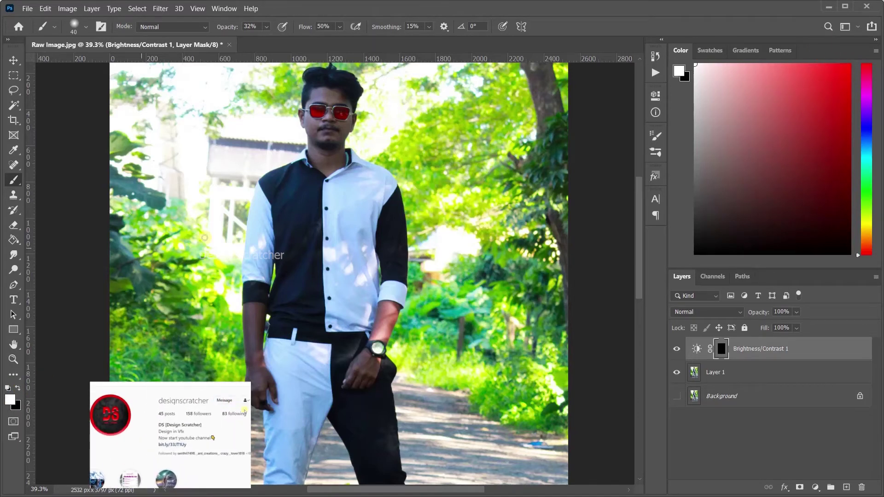
Step: Make the brush edge harder and slightly enlarge the brush
{"action": "scroll", "coordinate": [338, 138], "scroll_direction": "up", "scroll_amount": 3}
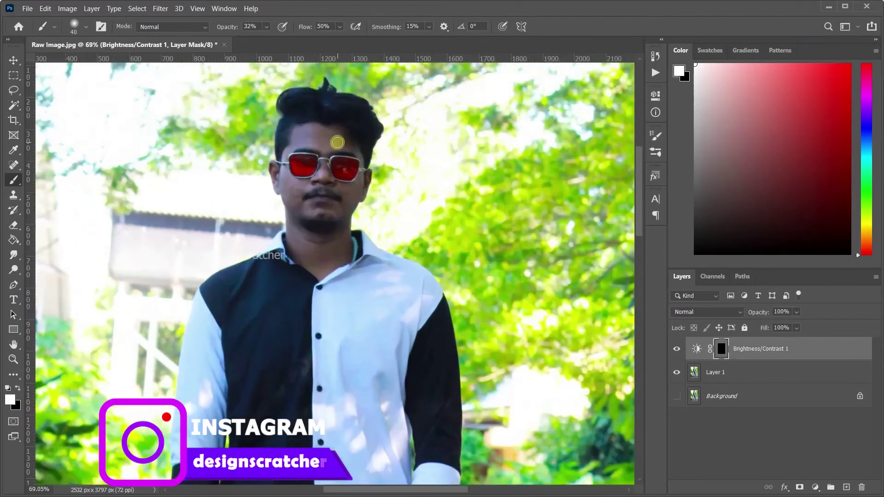
{"action": "scroll", "coordinate": [338, 142], "scroll_direction": "up", "scroll_amount": 3}
{"action": "left_click", "coordinate": [86, 26]}
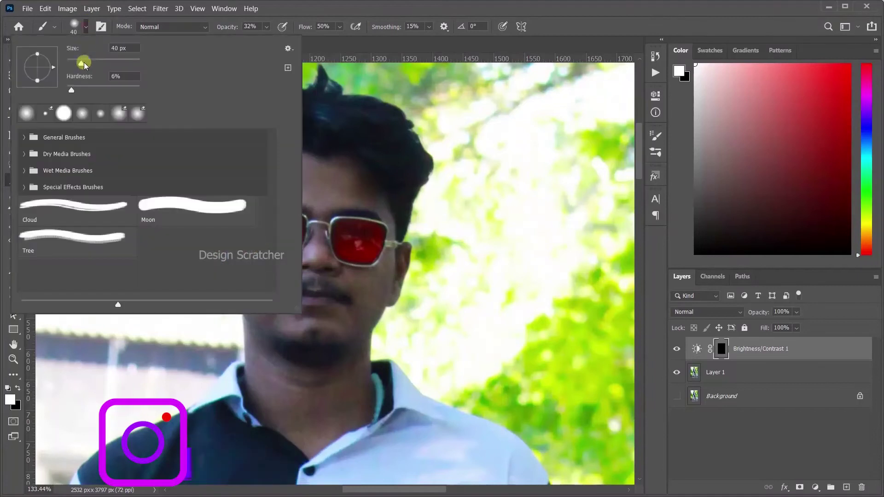
{"action": "left_click_drag", "start_coordinate": [72, 90], "coordinate": [85, 90]}
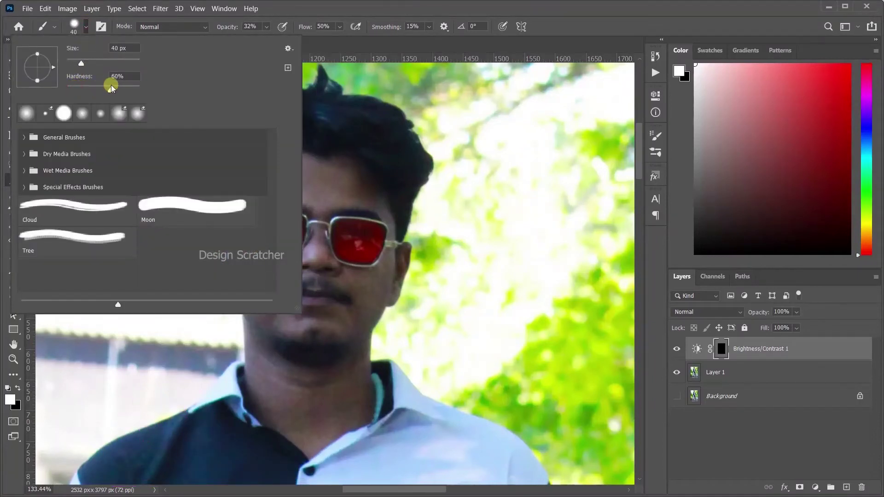
{"action": "key", "text": "Return"}
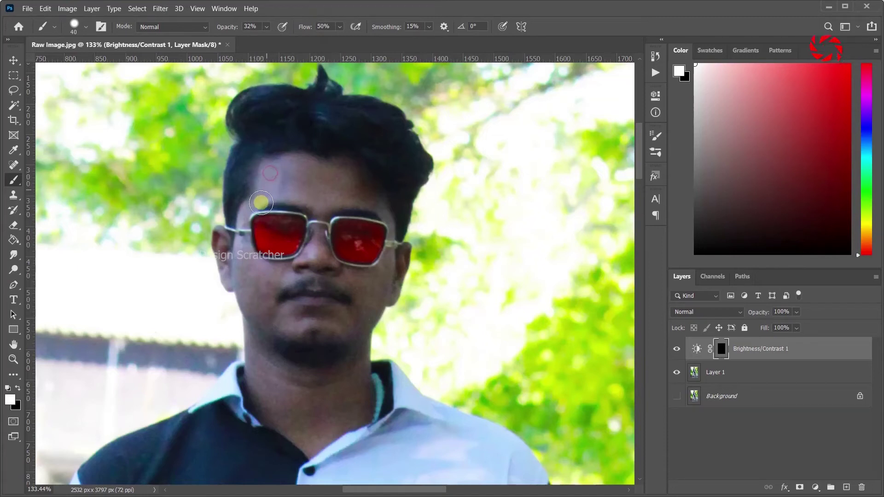
{"action": "key", "text": "bracketright"}
{"action": "key", "text": "bracketright"}
{"action": "key", "text": "bracketright"}
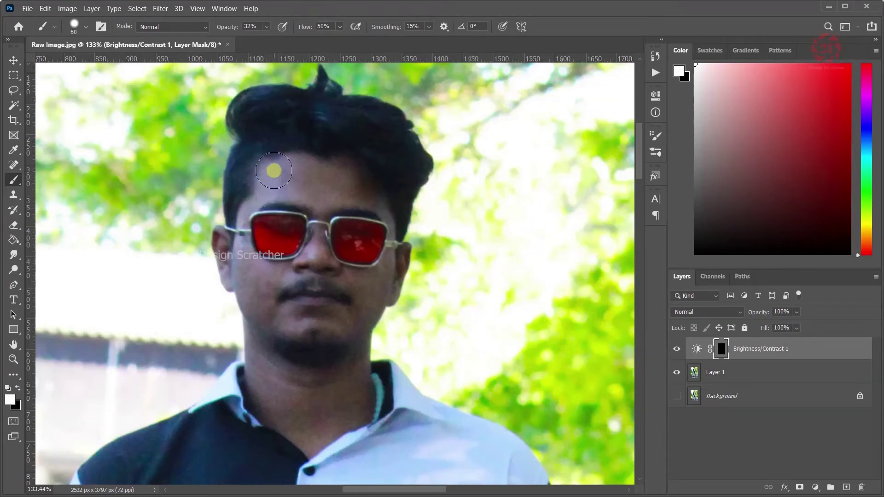
Step: Paint the brightening back onto the forehead at 100% opacity and flow
{"action": "mouse_move", "coordinate": [284, 182]}
{"action": "left_mouse_down"}
{"action": "mouse_move", "coordinate": [318, 183]}
{"action": "mouse_move", "coordinate": [292, 166]}
{"action": "mouse_move", "coordinate": [340, 186]}
{"action": "left_mouse_up"}
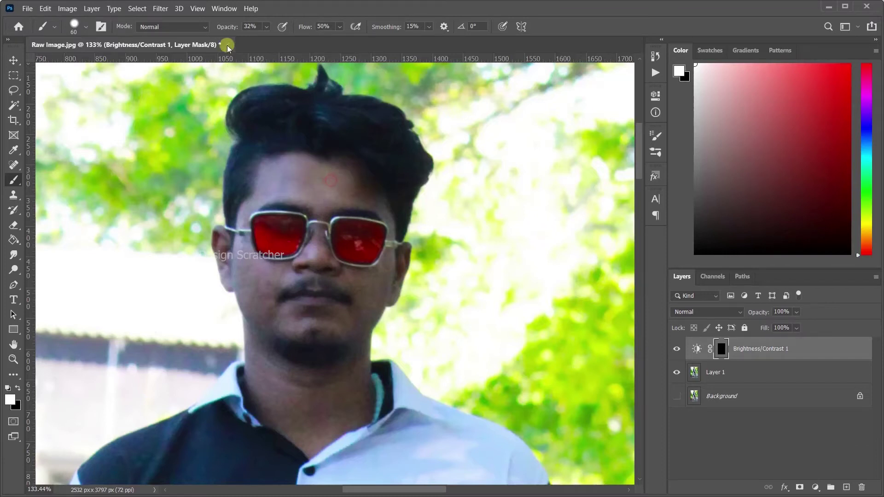
{"action": "mouse_move", "coordinate": [226, 27]}
{"action": "left_mouse_down"}
{"action": "mouse_move", "coordinate": [300, 29]}
{"action": "mouse_move", "coordinate": [343, 128]}
{"action": "left_mouse_up"}
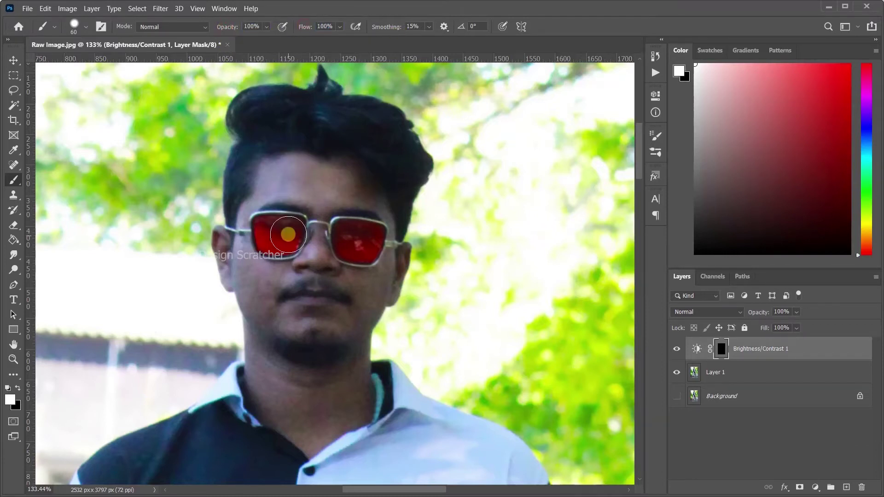
{"action": "mouse_move", "coordinate": [284, 180]}
{"action": "left_mouse_down"}
{"action": "mouse_move", "coordinate": [335, 191]}
{"action": "mouse_move", "coordinate": [334, 182]}
{"action": "mouse_move", "coordinate": [301, 175]}
{"action": "mouse_move", "coordinate": [271, 181]}
{"action": "left_mouse_up"}
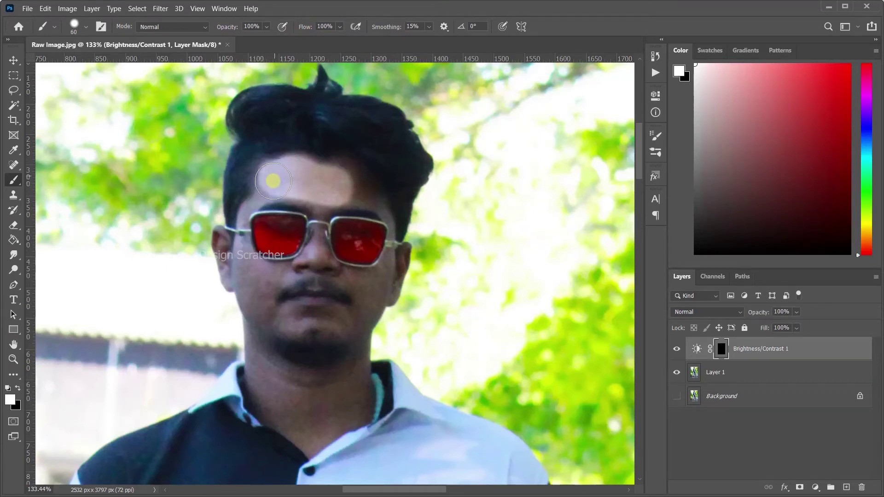
{"action": "left_click", "coordinate": [86, 27]}
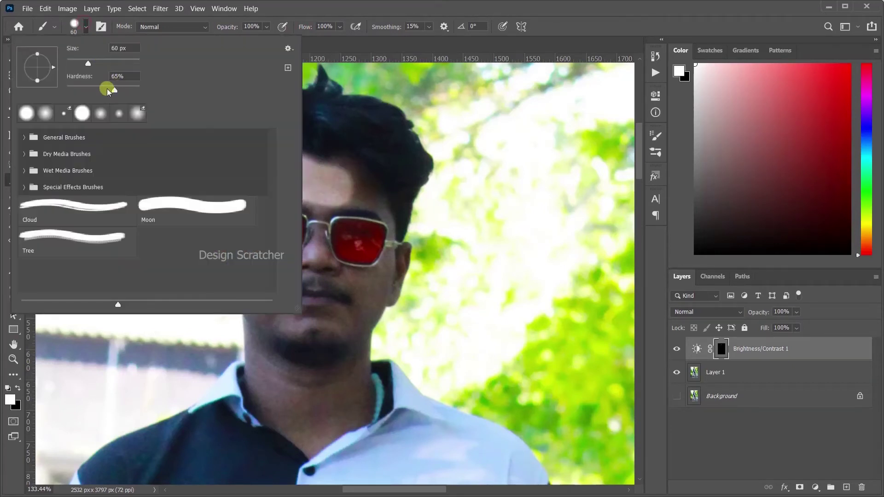
{"action": "key", "text": "Return"}
{"action": "mouse_move", "coordinate": [271, 147]}
{"action": "left_mouse_down"}
{"action": "mouse_move", "coordinate": [272, 175]}
{"action": "mouse_move", "coordinate": [339, 179]}
{"action": "mouse_move", "coordinate": [350, 192]}
{"action": "left_mouse_up"}
{"action": "key", "text": "bracketleft"}
{"action": "key", "text": "bracketleft"}
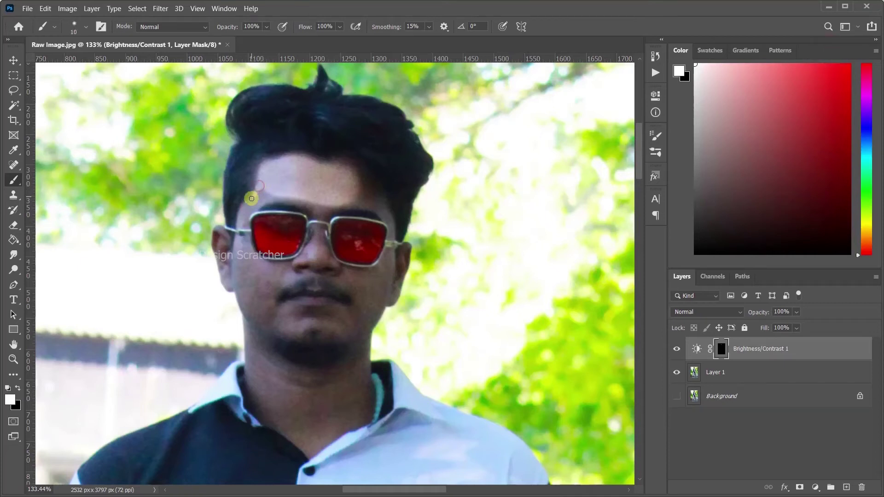
Step: Brighten the forehead edge, above the eyebrow, and between the eyebrows
{"action": "scroll", "coordinate": [241, 213], "scroll_direction": "up", "scroll_amount": 2}
{"action": "scroll", "coordinate": [241, 213], "scroll_direction": "up", "scroll_amount": 2}
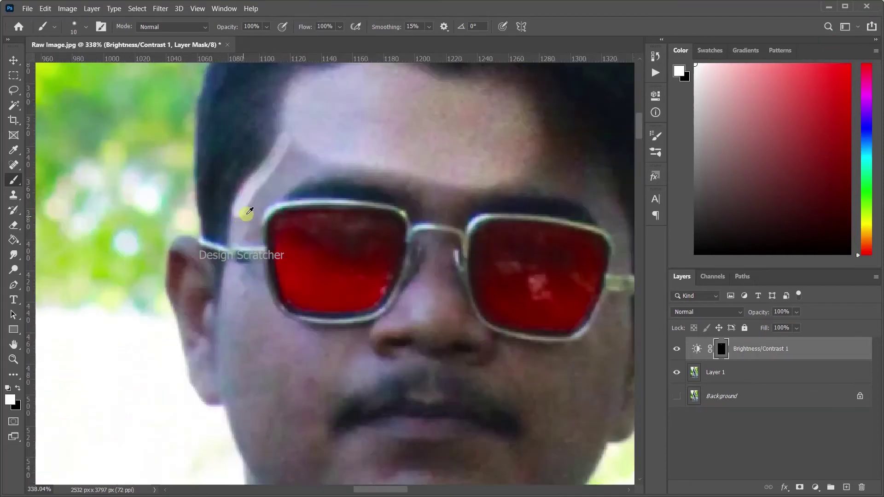
{"action": "scroll", "coordinate": [247, 212], "scroll_direction": "up", "scroll_amount": 1}
{"action": "mouse_move", "coordinate": [324, 171]}
{"action": "left_mouse_down"}
{"action": "mouse_move", "coordinate": [278, 194]}
{"action": "mouse_move", "coordinate": [250, 236]}
{"action": "mouse_move", "coordinate": [263, 202]}
{"action": "left_mouse_up"}
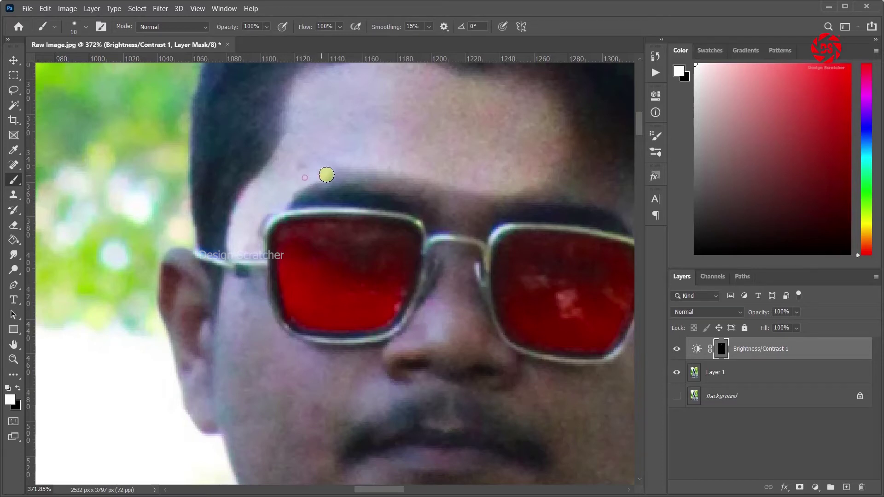
{"action": "left_click_drag", "start_coordinate": [327, 174], "coordinate": [435, 193]}
{"action": "scroll", "coordinate": [438, 189], "scroll_direction": "up", "scroll_amount": 1}
{"action": "scroll", "coordinate": [440, 185], "scroll_direction": "up", "scroll_amount": 2}
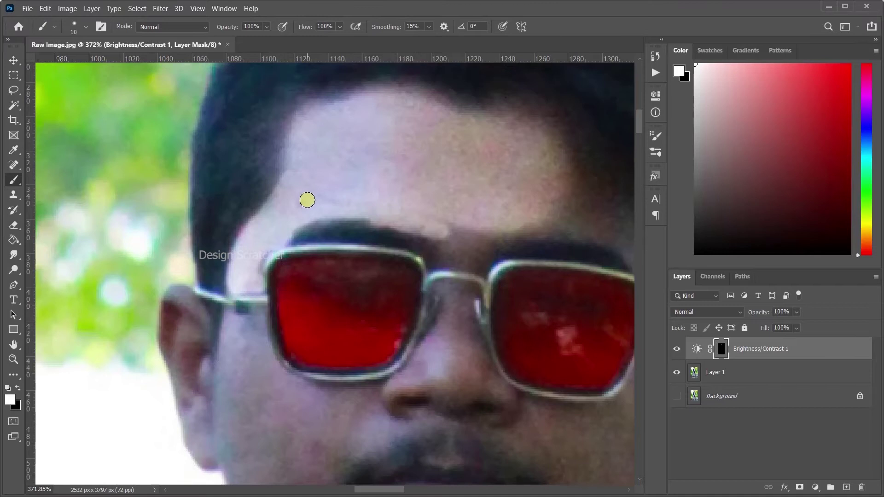
{"action": "scroll", "coordinate": [375, 189], "scroll_direction": "right", "scroll_amount": 3}
{"action": "scroll", "coordinate": [389, 188], "scroll_direction": "right", "scroll_amount": 2}
{"action": "scroll", "coordinate": [391, 184], "scroll_direction": "right", "scroll_amount": 1}
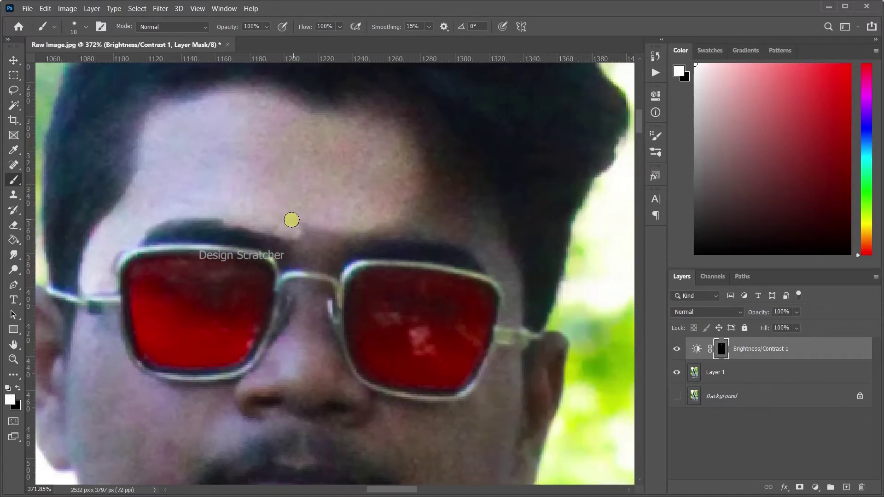
{"action": "mouse_move", "coordinate": [304, 251]}
{"action": "left_mouse_down"}
{"action": "mouse_move", "coordinate": [286, 233]}
{"action": "mouse_move", "coordinate": [316, 213]}
{"action": "mouse_move", "coordinate": [304, 227]}
{"action": "left_mouse_up"}
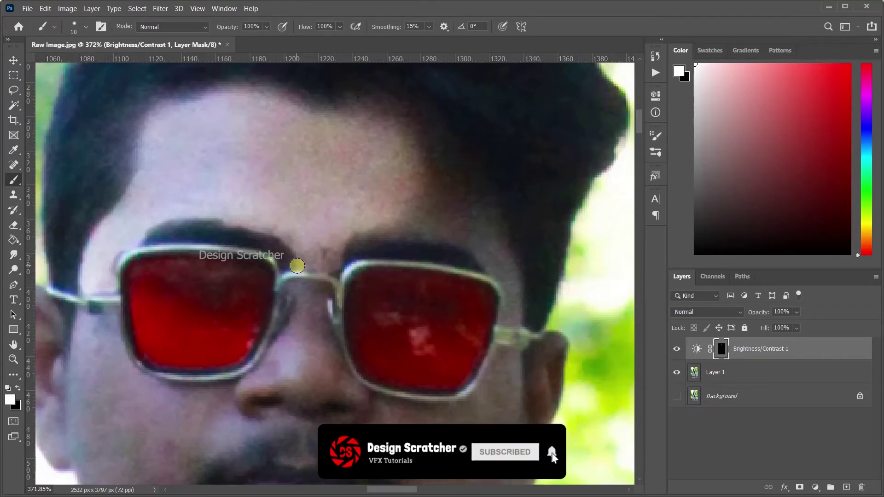
Step: Shrink the brush and lower its flow to 56% for the mouth area
{"action": "scroll", "coordinate": [297, 266], "scroll_direction": "right", "scroll_amount": 3}
{"action": "scroll", "coordinate": [286, 292], "scroll_direction": "down", "scroll_amount": 5}
{"action": "scroll", "coordinate": [389, 347], "scroll_direction": "left", "scroll_amount": 3}
{"action": "scroll", "coordinate": [442, 206], "scroll_direction": "up", "scroll_amount": 2}
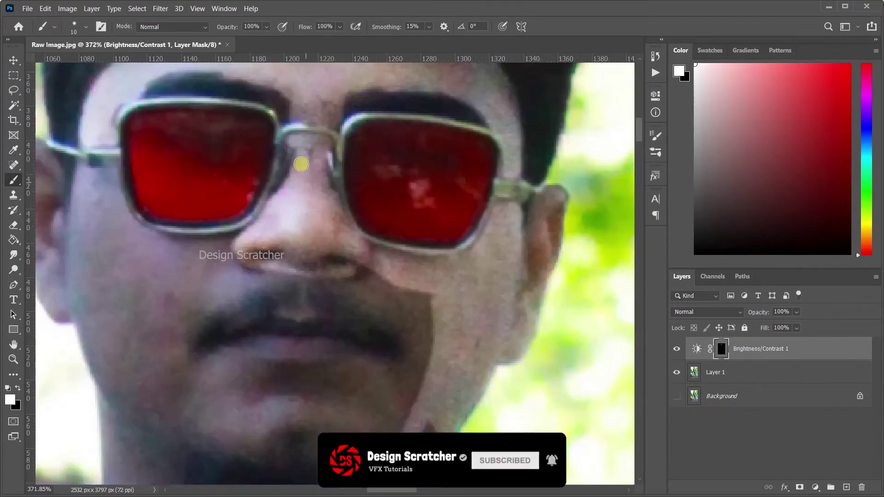
{"action": "scroll", "coordinate": [301, 164], "scroll_direction": "up", "scroll_amount": 1}
{"action": "key", "text": "bracketleft"}
{"action": "key", "text": "bracketleft"}
{"action": "scroll", "coordinate": [327, 316], "scroll_direction": "up", "scroll_amount": 2}
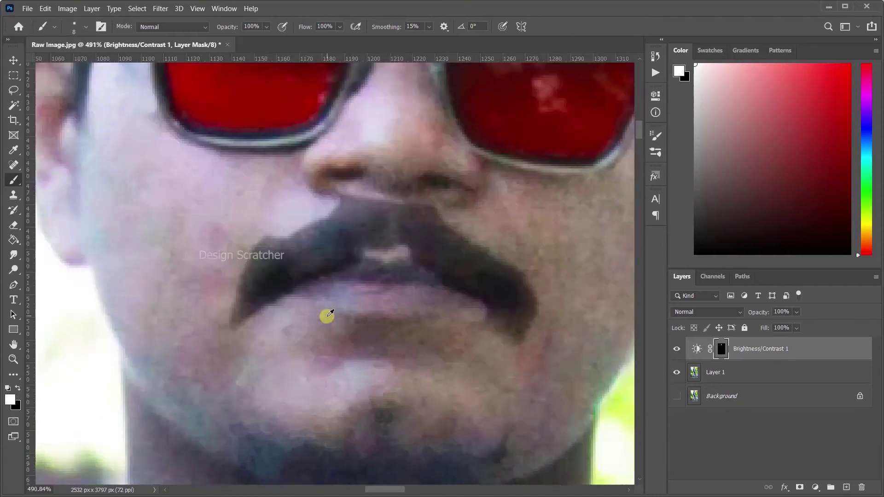
{"action": "scroll", "coordinate": [330, 314], "scroll_direction": "down", "scroll_amount": 5}
{"action": "scroll", "coordinate": [251, 312], "scroll_direction": "down", "scroll_amount": 5}
{"action": "scroll", "coordinate": [527, 330], "scroll_direction": "up", "scroll_amount": 5}
{"action": "scroll", "coordinate": [391, 292], "scroll_direction": "up", "scroll_amount": 6}
{"action": "key", "text": "shift+5"}
{"action": "key", "text": "shift+6"}
{"action": "key", "text": "bracketleft"}
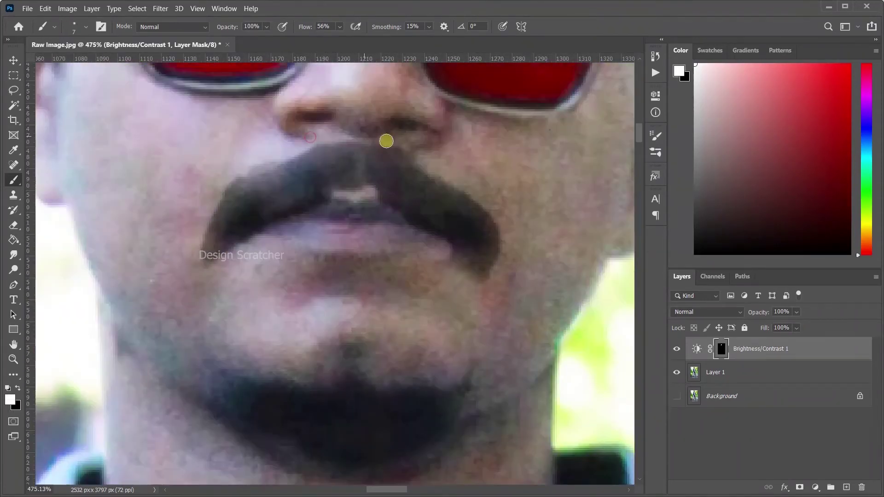
{"action": "scroll", "coordinate": [387, 141], "scroll_direction": "down", "scroll_amount": 8}
{"action": "scroll", "coordinate": [319, 316], "scroll_direction": "down", "scroll_amount": 10}
{"action": "scroll", "coordinate": [203, 168], "scroll_direction": "left", "scroll_amount": 5}
{"action": "scroll", "coordinate": [278, 199], "scroll_direction": "up", "scroll_amount": 3}
Step: Paint the lightening onto the hand and forearm at full flow in white
{"action": "key", "text": "x"}
{"action": "key", "text": "bracketright"}
{"action": "key", "text": "bracketright"}
{"action": "key", "text": "bracketright"}
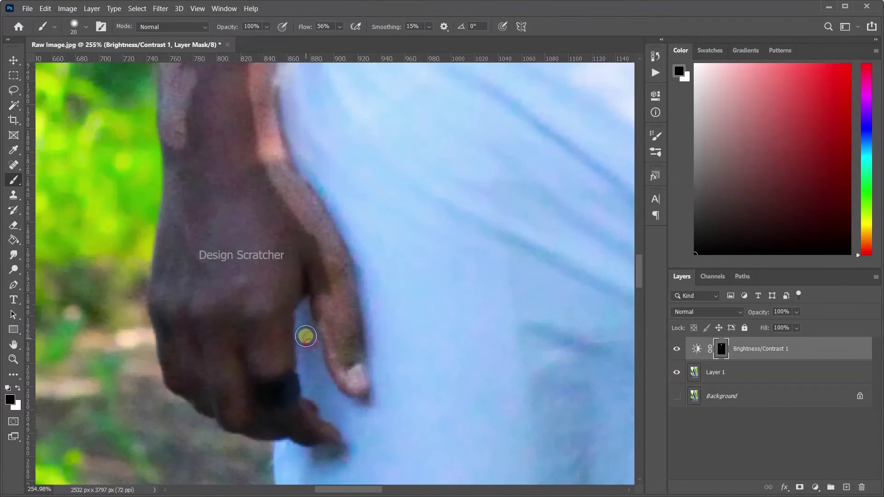
{"action": "scroll", "coordinate": [306, 336], "scroll_direction": "down", "scroll_amount": 2}
{"action": "scroll", "coordinate": [219, 338], "scroll_direction": "up", "scroll_amount": 4}
{"action": "scroll", "coordinate": [259, 308], "scroll_direction": "right", "scroll_amount": 10}
{"action": "scroll", "coordinate": [383, 256], "scroll_direction": "up", "scroll_amount": 1}
{"action": "key", "text": "x"}
{"action": "key", "text": "0"}
{"action": "key", "text": "bracketleft"}
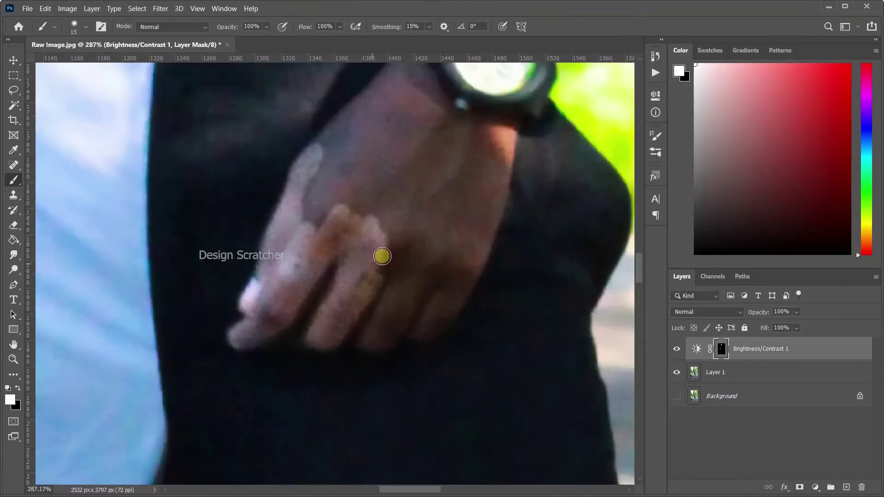
{"action": "left_click_drag", "start_coordinate": [382, 256], "coordinate": [411, 296]}
{"action": "scroll", "coordinate": [411, 296], "scroll_direction": "up", "scroll_amount": 5}
{"action": "left_click_drag", "start_coordinate": [352, 307], "coordinate": [494, 262]}
{"action": "key", "text": "bracketright"}
{"action": "key", "text": "bracketright"}
{"action": "key", "text": "bracketright"}
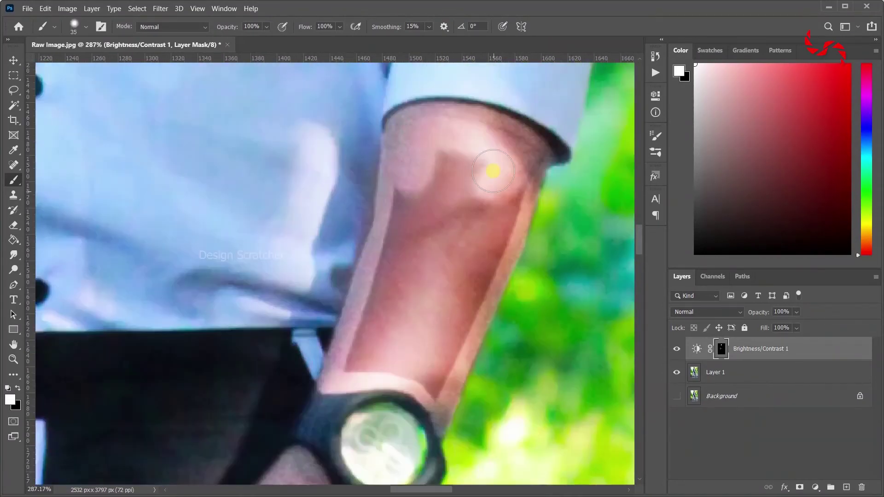
{"action": "scroll", "coordinate": [493, 171], "scroll_direction": "down", "scroll_amount": 2}
{"action": "scroll", "coordinate": [346, 342], "scroll_direction": "down", "scroll_amount": 10}
Step: Paint the lightening onto the ankle, covering the dark triangle tattoo
{"action": "key", "text": "bracketleft"}
{"action": "key", "text": "bracketleft"}
{"action": "key", "text": "bracketleft"}
{"action": "mouse_move", "coordinate": [142, 355]}
{"action": "left_mouse_down"}
{"action": "mouse_move", "coordinate": [249, 327]}
{"action": "mouse_move", "coordinate": [226, 271]}
{"action": "left_mouse_up"}
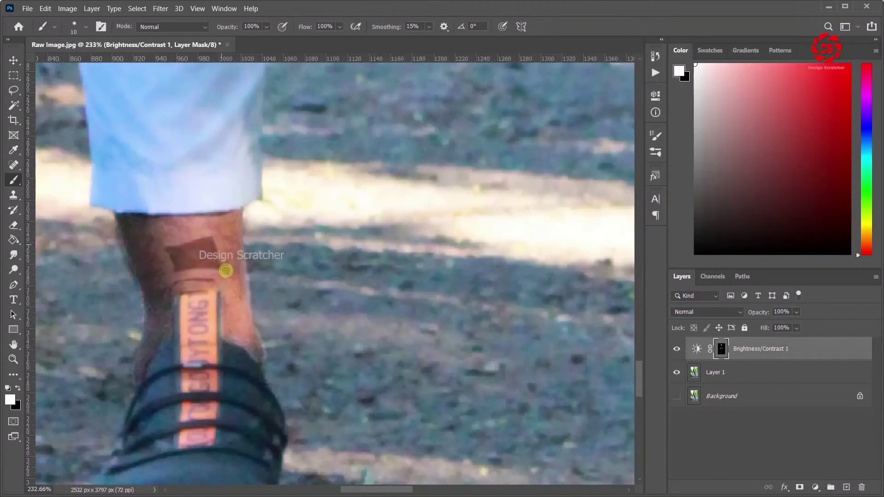
{"action": "scroll", "coordinate": [227, 271], "scroll_direction": "right", "scroll_amount": 10}
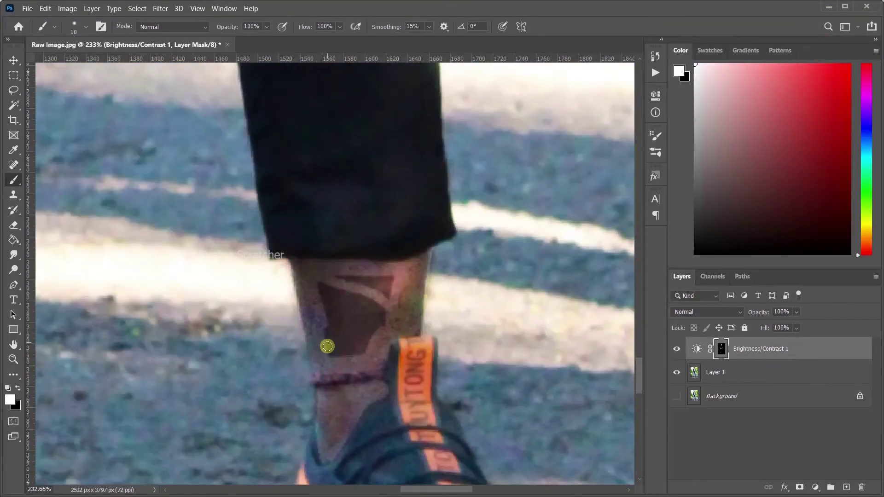
{"action": "key", "text": "bracketright"}
{"action": "key", "text": "bracketright"}
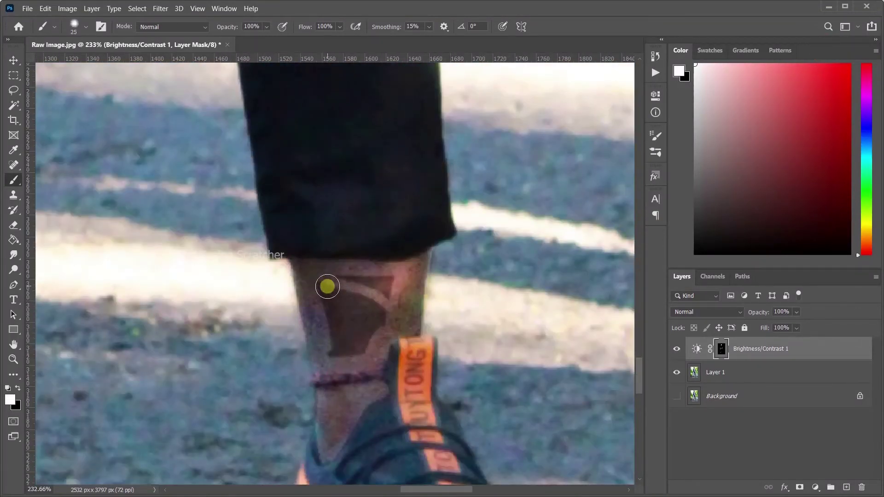
{"action": "mouse_move", "coordinate": [328, 286]}
{"action": "left_mouse_down"}
{"action": "mouse_move", "coordinate": [381, 282]}
{"action": "mouse_move", "coordinate": [377, 302]}
{"action": "mouse_move", "coordinate": [329, 296]}
{"action": "mouse_move", "coordinate": [331, 350]}
{"action": "mouse_move", "coordinate": [357, 306]}
{"action": "mouse_move", "coordinate": [383, 298]}
{"action": "mouse_move", "coordinate": [364, 347]}
{"action": "mouse_move", "coordinate": [344, 286]}
{"action": "mouse_move", "coordinate": [391, 286]}
{"action": "mouse_move", "coordinate": [341, 316]}
{"action": "mouse_move", "coordinate": [341, 330]}
{"action": "mouse_move", "coordinate": [363, 323]}
{"action": "left_mouse_up"}
{"action": "scroll", "coordinate": [366, 319], "scroll_direction": "down", "scroll_amount": 3}
{"action": "scroll", "coordinate": [357, 326], "scroll_direction": "down", "scroll_amount": 3}
{"action": "scroll", "coordinate": [359, 322], "scroll_direction": "down", "scroll_amount": 3}
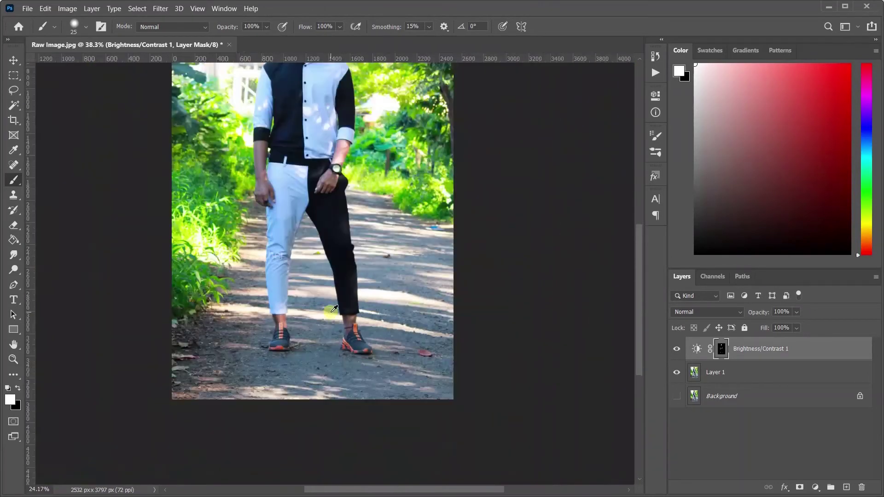
{"action": "scroll", "coordinate": [324, 243], "scroll_direction": "up", "scroll_amount": 1}
{"action": "scroll", "coordinate": [323, 256], "scroll_direction": "up", "scroll_amount": 3}
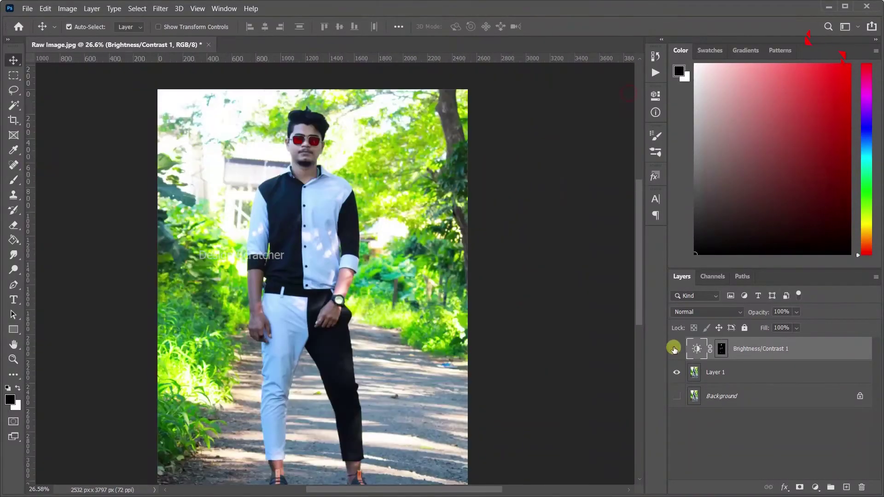
Step: Compare the photo with and without the lightening, then add a Curves adjustment layer
{"action": "left_click", "coordinate": [677, 349]}
{"action": "scroll", "coordinate": [355, 231], "scroll_direction": "up", "scroll_amount": 1}
{"action": "left_click", "coordinate": [817, 488]}
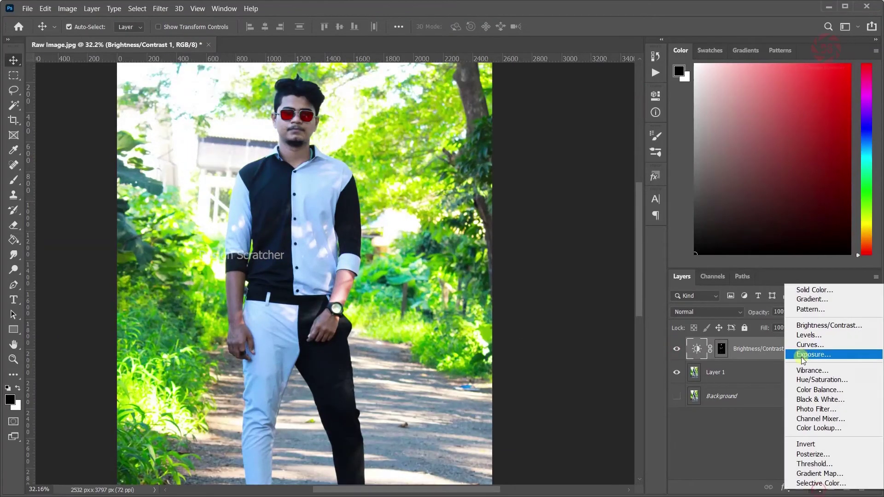
{"action": "left_click", "coordinate": [806, 345]}
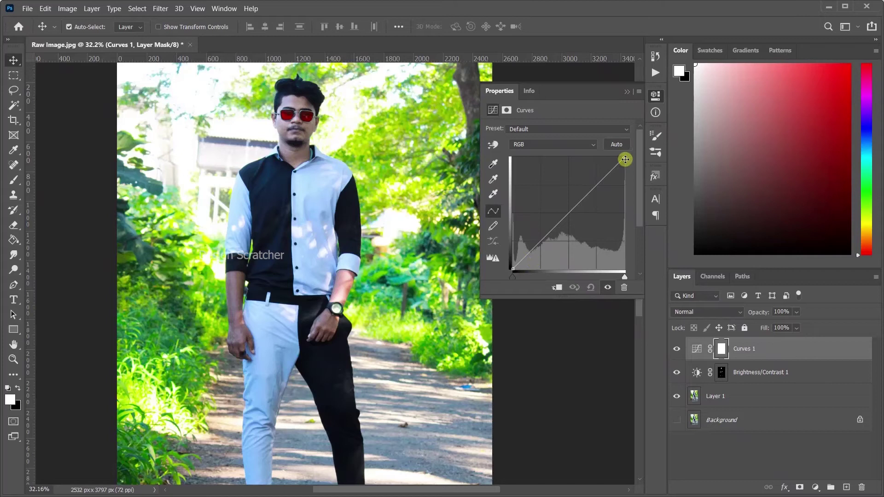
Step: Pull in the curve's highlight end and raise the black point to lift shadows
{"action": "mouse_move", "coordinate": [624, 159]}
{"action": "left_mouse_down"}
{"action": "mouse_move", "coordinate": [624, 170]}
{"action": "mouse_move", "coordinate": [604, 155]}
{"action": "left_mouse_up"}
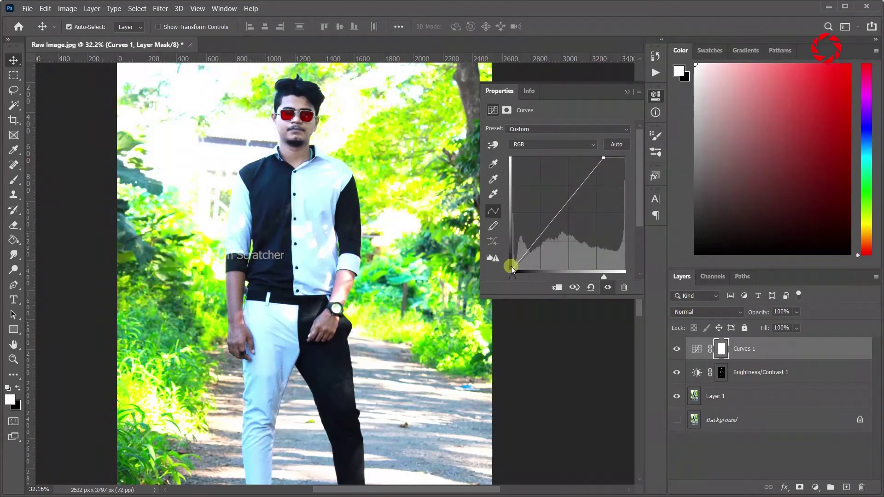
{"action": "left_click_drag", "start_coordinate": [514, 268], "coordinate": [513, 257]}
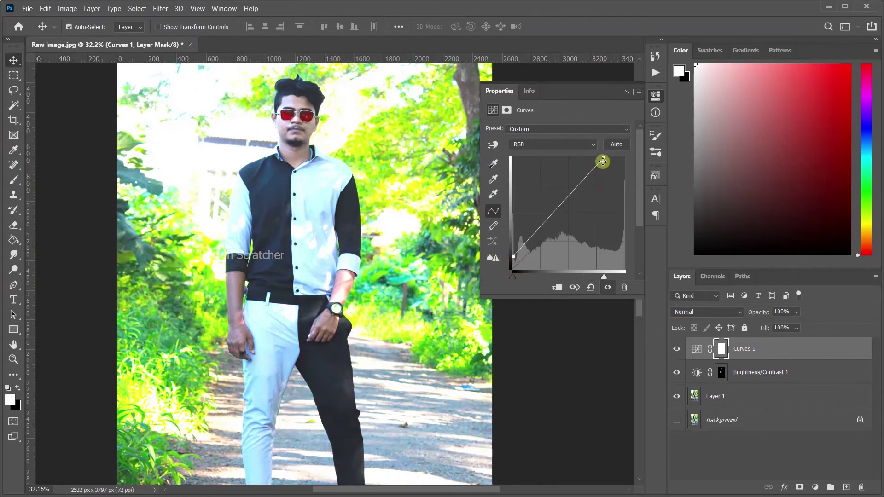
{"action": "mouse_move", "coordinate": [603, 161]}
{"action": "left_mouse_down"}
{"action": "mouse_move", "coordinate": [614, 160]}
{"action": "mouse_move", "coordinate": [605, 158]}
{"action": "left_mouse_up"}
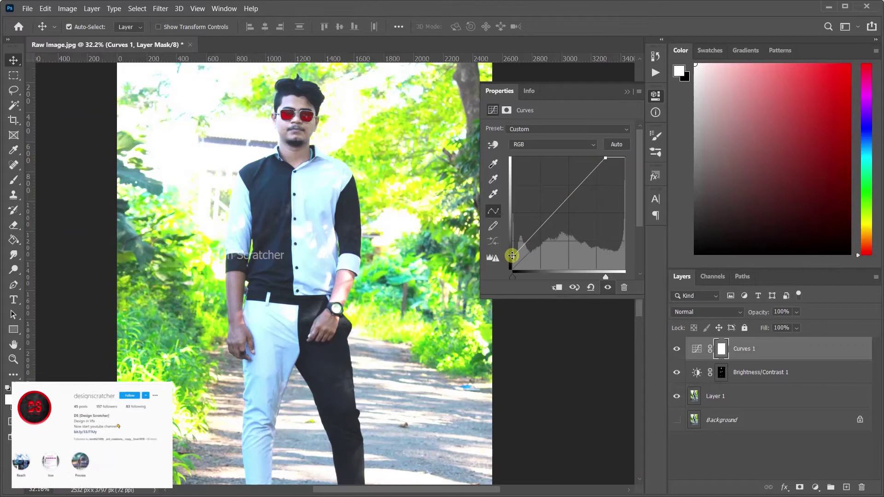
{"action": "left_click_drag", "start_coordinate": [512, 258], "coordinate": [513, 252]}
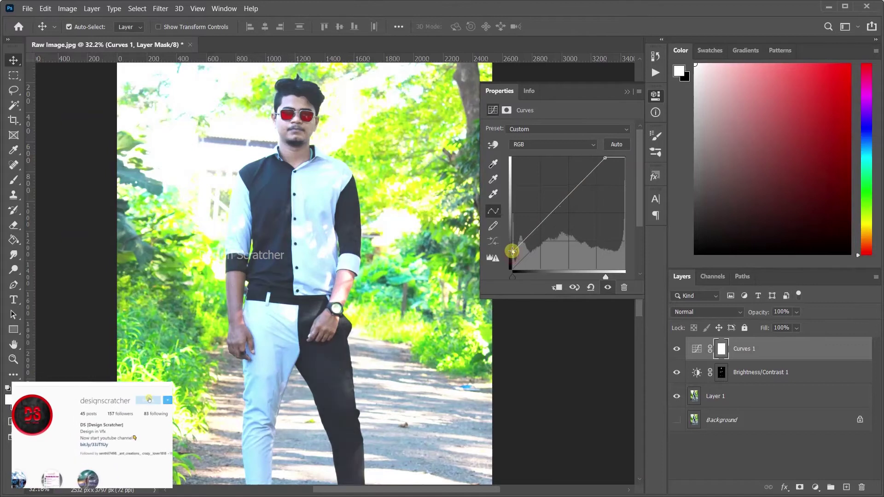
{"action": "left_click", "coordinate": [628, 92]}
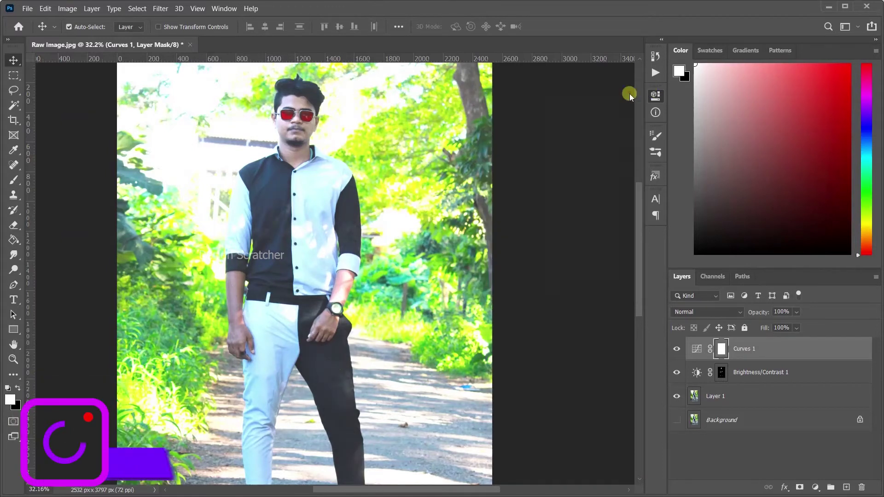
Step: Mask the Curves layer to the skin using the inverted Brightness/Contrast mask selection
{"action": "left_click", "coordinate": [722, 374], "text": "ctrl"}
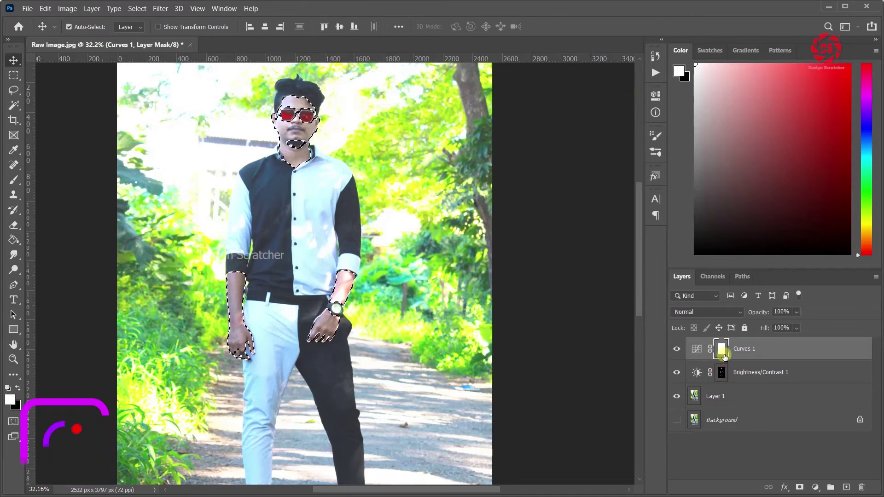
{"action": "key", "text": "ctrl"}
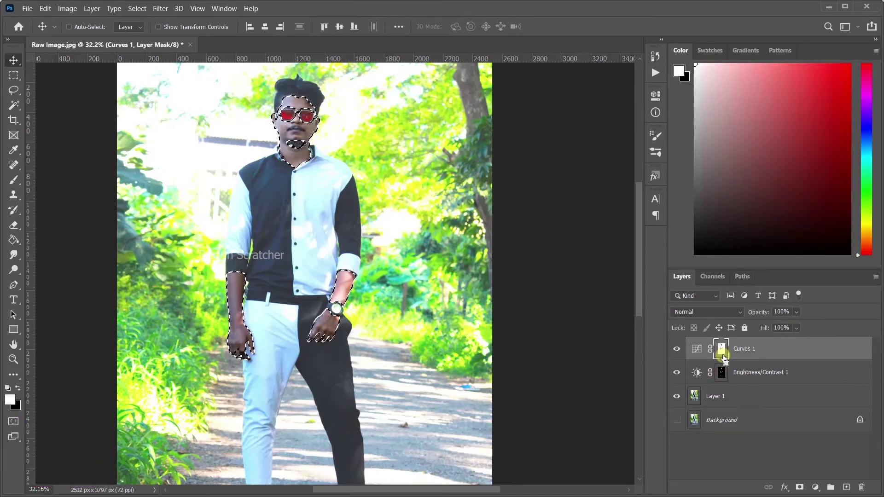
{"action": "key", "text": "ctrl+shift+i"}
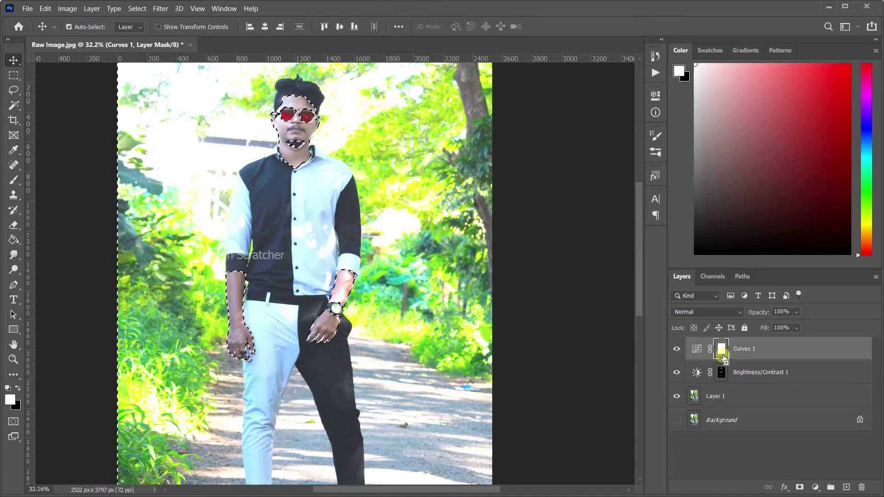
{"action": "key", "text": "Delete"}
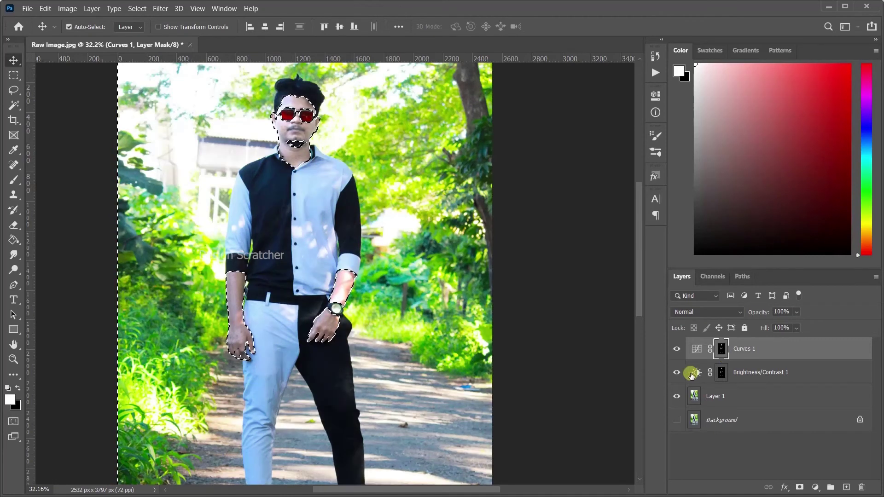
{"action": "key", "text": "ctrl+d"}
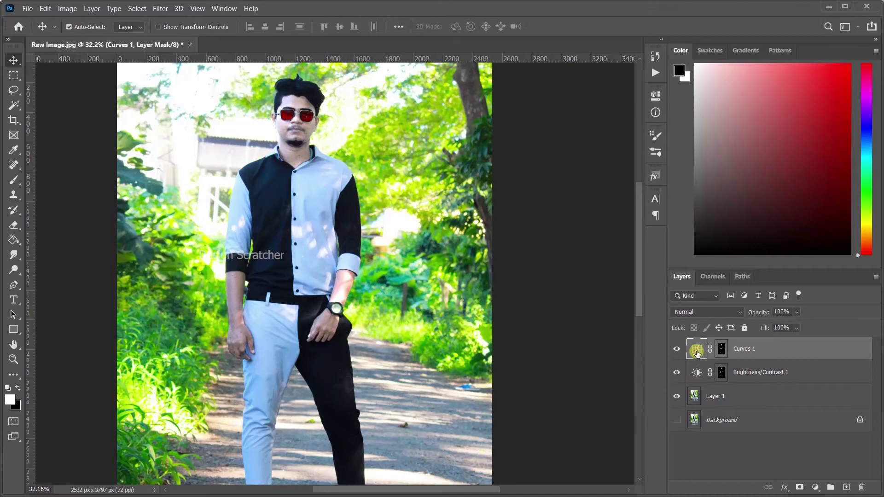
Step: Lower the Curves layer to 55% opacity and 71% fill
{"action": "double_click", "coordinate": [697, 350]}
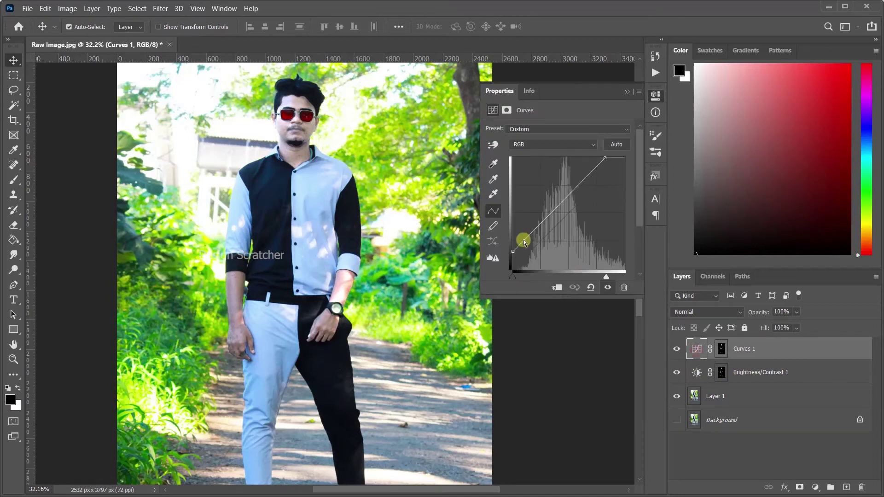
{"action": "left_click", "coordinate": [628, 91]}
{"action": "left_click_drag", "start_coordinate": [742, 315], "coordinate": [753, 329]}
{"action": "left_click", "coordinate": [760, 325]}
{"action": "scroll", "coordinate": [335, 326], "scroll_direction": "down", "scroll_amount": 2}
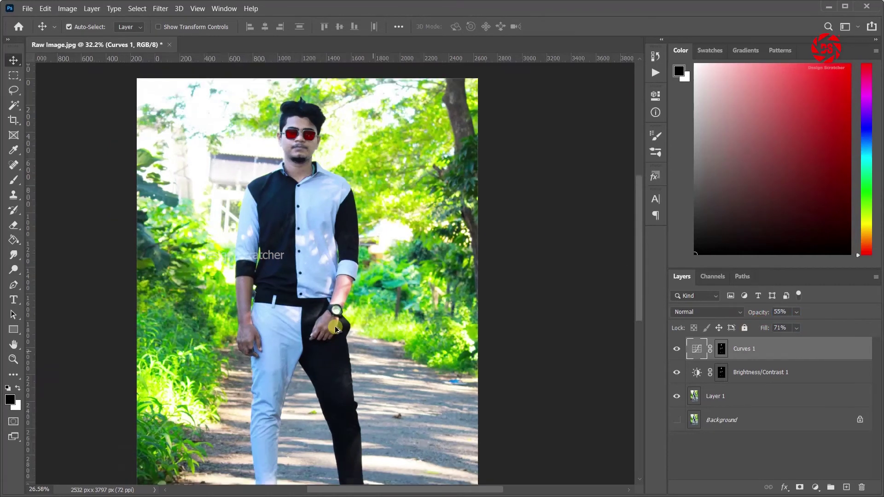
Step: Clip Brightness/Contrast 1 and Curves 1 to Layer 1
{"action": "left_click", "coordinate": [761, 394]}
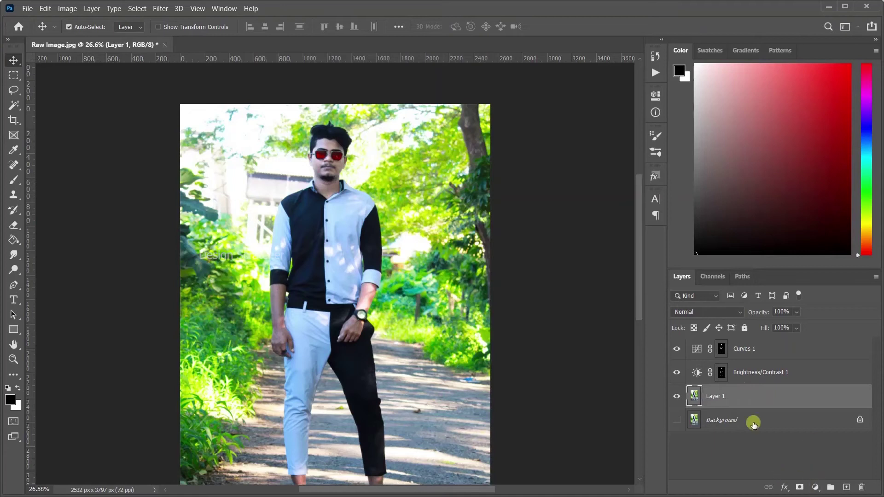
{"action": "left_click", "coordinate": [732, 384], "text": "alt"}
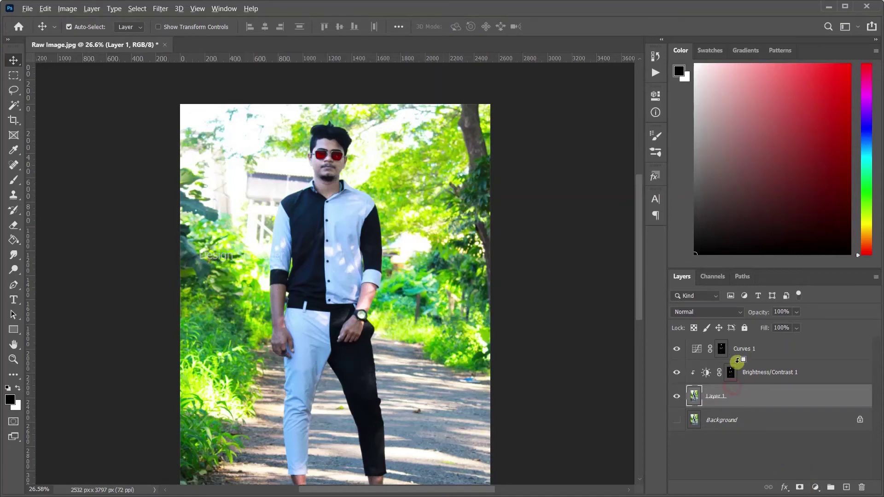
{"action": "left_click", "coordinate": [737, 361], "text": "alt"}
Step: Add a Hue/Saturation adjustment layer above Curves 1
{"action": "left_click", "coordinate": [780, 354]}
{"action": "left_click", "coordinate": [816, 488]}
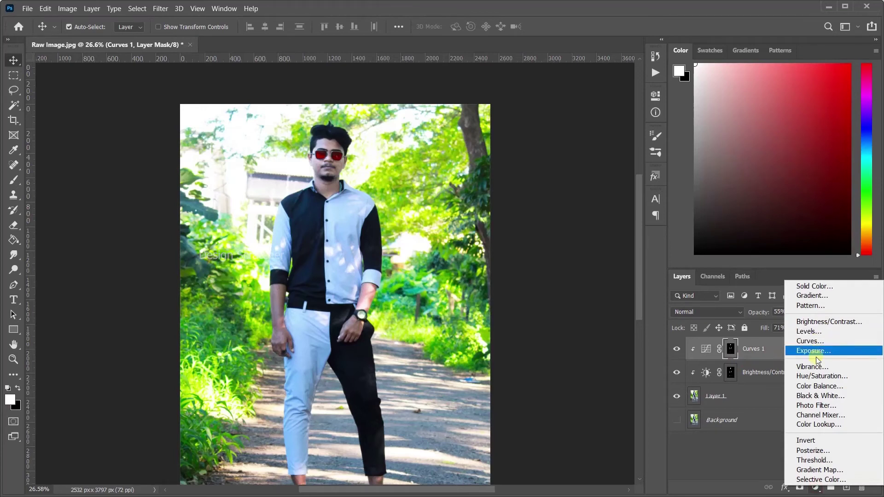
{"action": "left_click", "coordinate": [818, 377]}
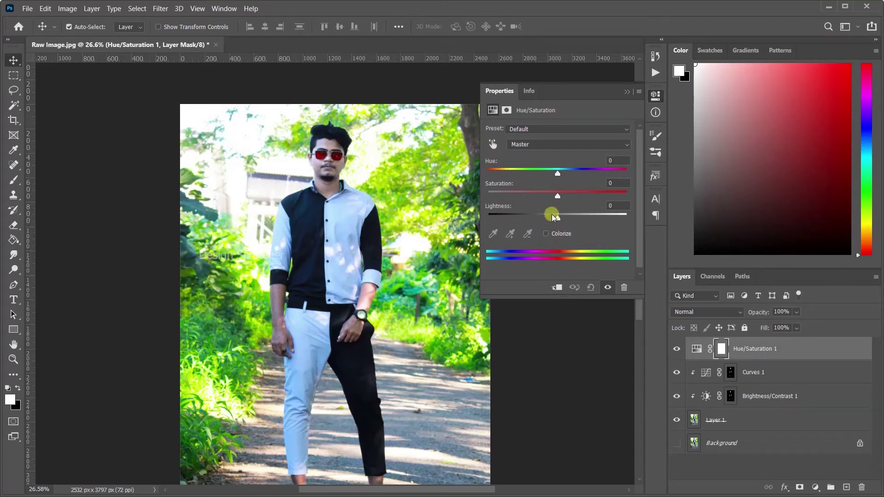
Step: Set Hue to -18, Saturation to +26 and Lightness to -18 for a yellowish-green shift
{"action": "mouse_move", "coordinate": [559, 175]}
{"action": "left_mouse_down"}
{"action": "mouse_move", "coordinate": [529, 175]}
{"action": "mouse_move", "coordinate": [566, 194]}
{"action": "mouse_move", "coordinate": [544, 193]}
{"action": "mouse_move", "coordinate": [569, 193]}
{"action": "mouse_move", "coordinate": [566, 215]}
{"action": "mouse_move", "coordinate": [548, 214]}
{"action": "mouse_move", "coordinate": [579, 211]}
{"action": "mouse_move", "coordinate": [546, 215]}
{"action": "left_mouse_up"}
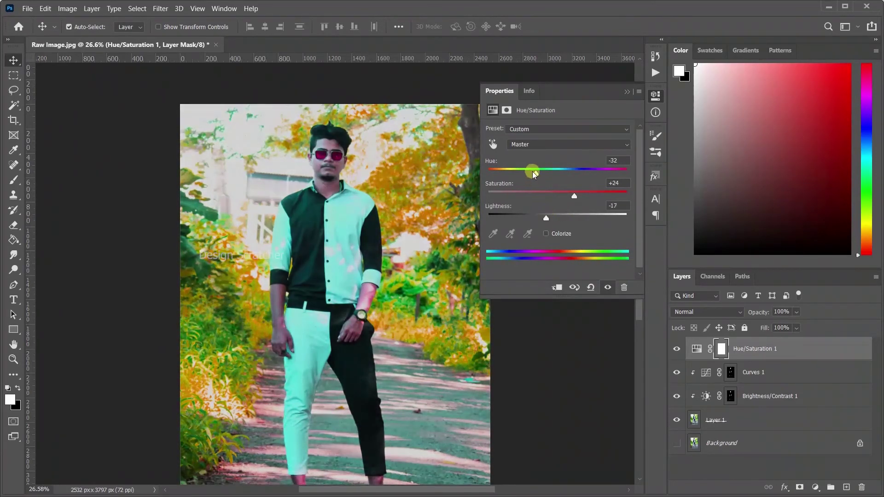
{"action": "mouse_move", "coordinate": [534, 174]}
{"action": "left_mouse_down"}
{"action": "mouse_move", "coordinate": [513, 172]}
{"action": "mouse_move", "coordinate": [557, 175]}
{"action": "left_mouse_up"}
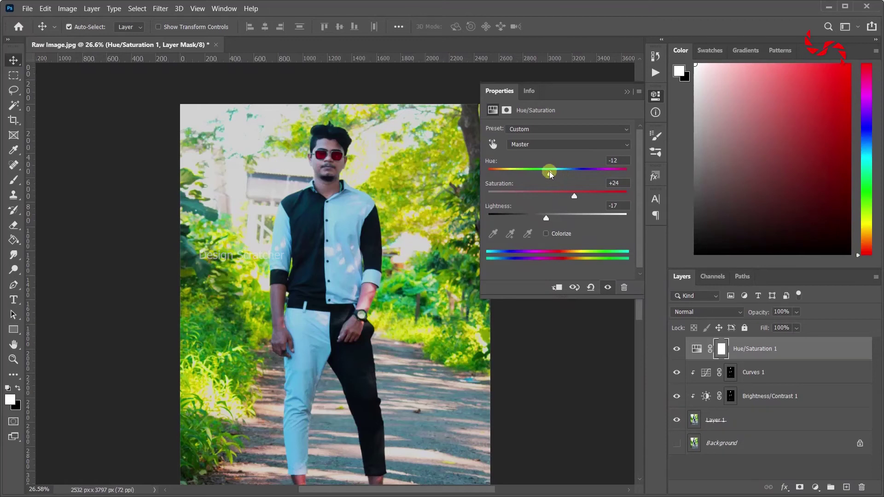
{"action": "mouse_move", "coordinate": [557, 175]}
{"action": "left_mouse_down"}
{"action": "mouse_move", "coordinate": [546, 174]}
{"action": "mouse_move", "coordinate": [582, 196]}
{"action": "mouse_move", "coordinate": [563, 199]}
{"action": "mouse_move", "coordinate": [556, 220]}
{"action": "mouse_move", "coordinate": [545, 220]}
{"action": "left_mouse_up"}
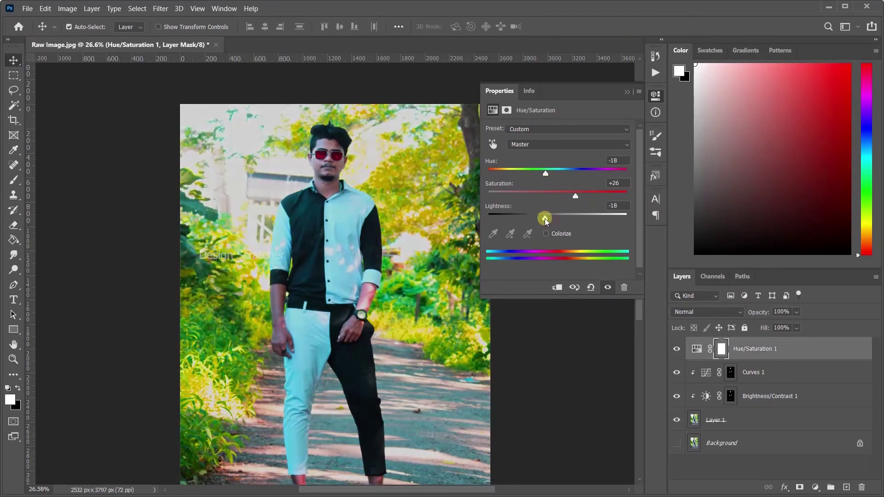
Step: Paint the yellow tint onto the left and lower-left foliage with a 300 px brush
{"action": "left_click", "coordinate": [618, 95]}
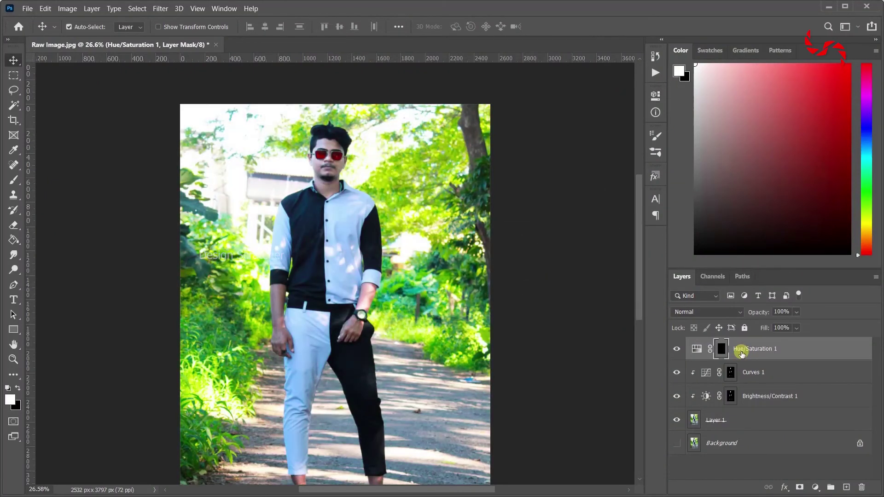
{"action": "key", "text": "e"}
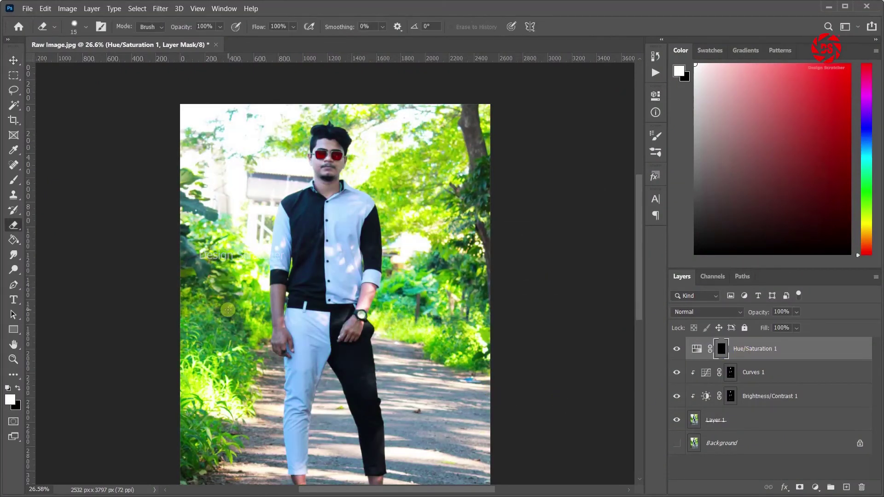
{"action": "key", "text": "bracketright"}
{"action": "key", "text": "bracketright"}
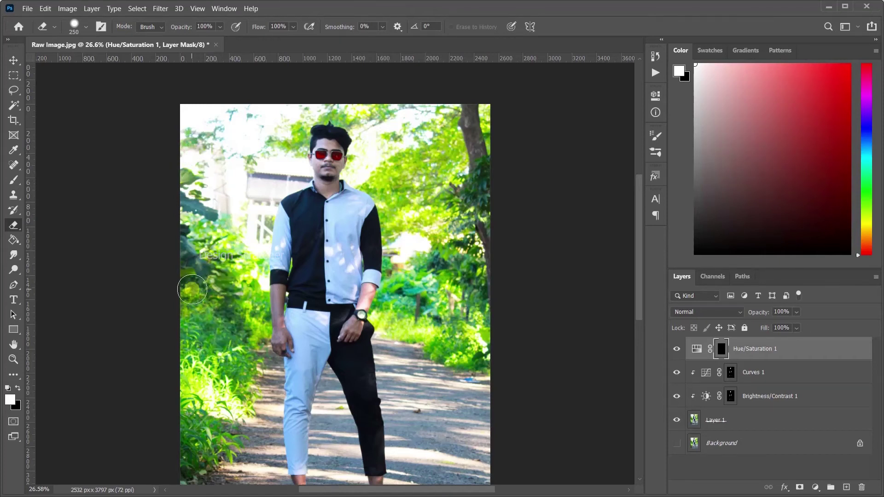
{"action": "key", "text": "b"}
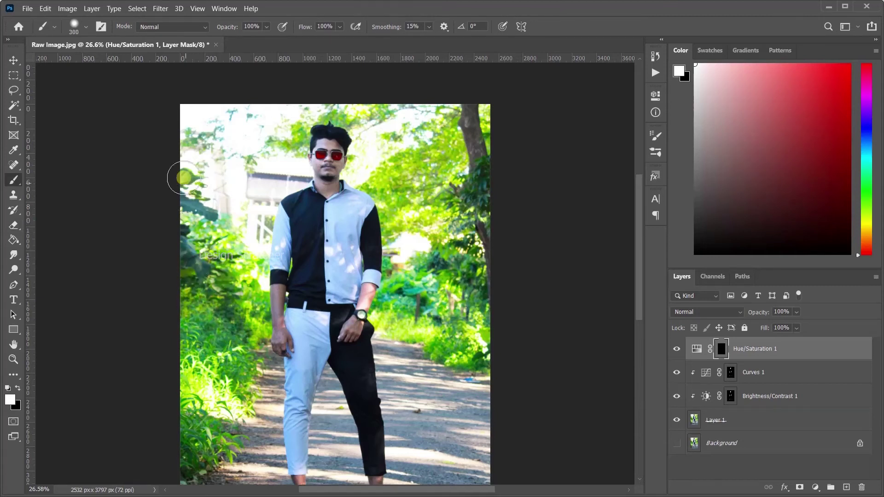
{"action": "left_click_drag", "start_coordinate": [181, 152], "coordinate": [194, 364]}
{"action": "key", "text": "bracketright"}
{"action": "key", "text": "bracketright"}
{"action": "left_click_drag", "start_coordinate": [234, 288], "coordinate": [205, 433]}
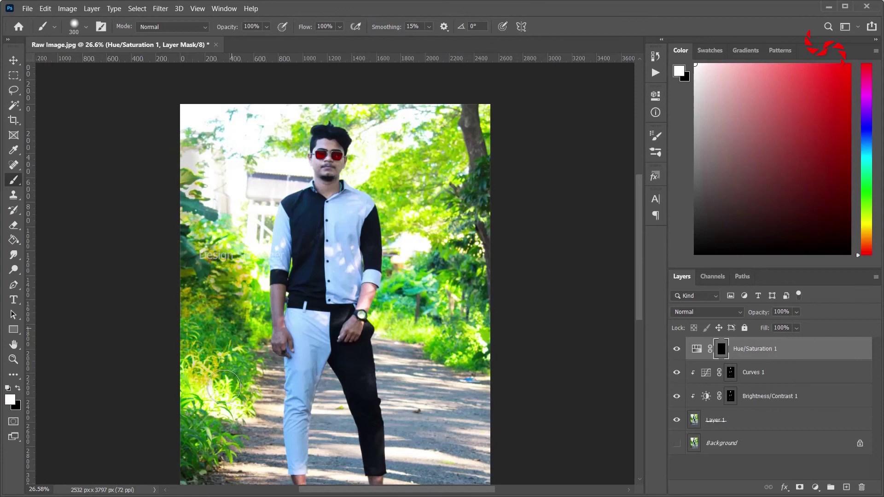
{"action": "scroll", "coordinate": [198, 396], "scroll_direction": "down", "scroll_amount": 1}
{"action": "left_click_drag", "start_coordinate": [196, 375], "coordinate": [207, 458]}
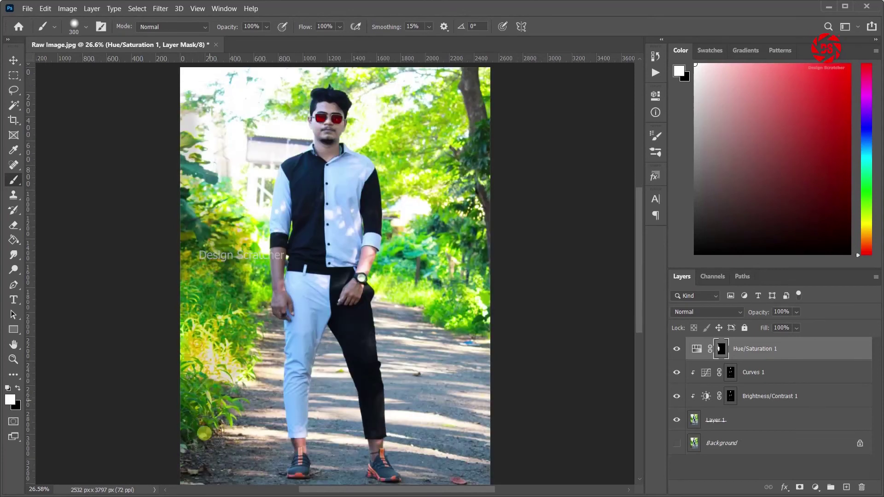
Step: Paint the tint over upper-right foliage, top-left background and building; undo stray paint on the path
{"action": "scroll", "coordinate": [221, 415], "scroll_direction": "up", "scroll_amount": 2}
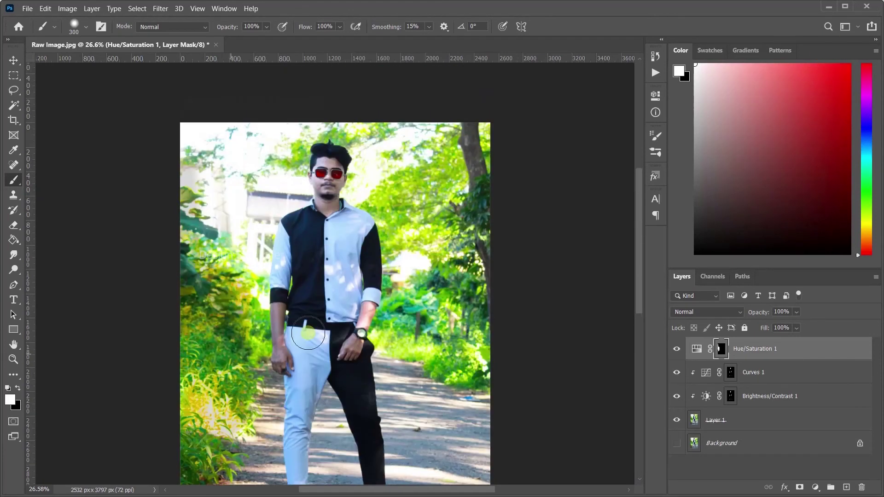
{"action": "left_click_drag", "start_coordinate": [417, 340], "coordinate": [469, 364]}
{"action": "mouse_move", "coordinate": [468, 258]}
{"action": "left_mouse_down"}
{"action": "mouse_move", "coordinate": [404, 251]}
{"action": "mouse_move", "coordinate": [444, 201]}
{"action": "mouse_move", "coordinate": [467, 251]}
{"action": "left_mouse_up"}
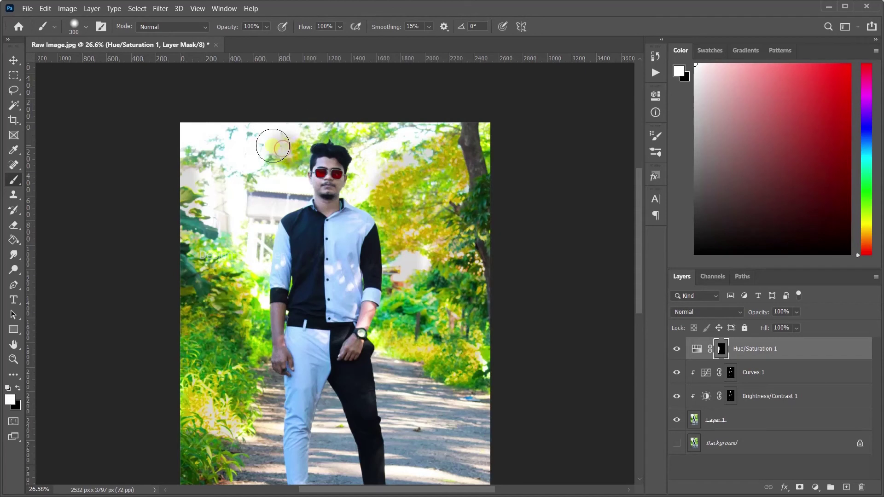
{"action": "mouse_move", "coordinate": [283, 140]}
{"action": "left_mouse_down"}
{"action": "mouse_move", "coordinate": [159, 134]}
{"action": "mouse_move", "coordinate": [245, 241]}
{"action": "mouse_move", "coordinate": [405, 134]}
{"action": "left_mouse_up"}
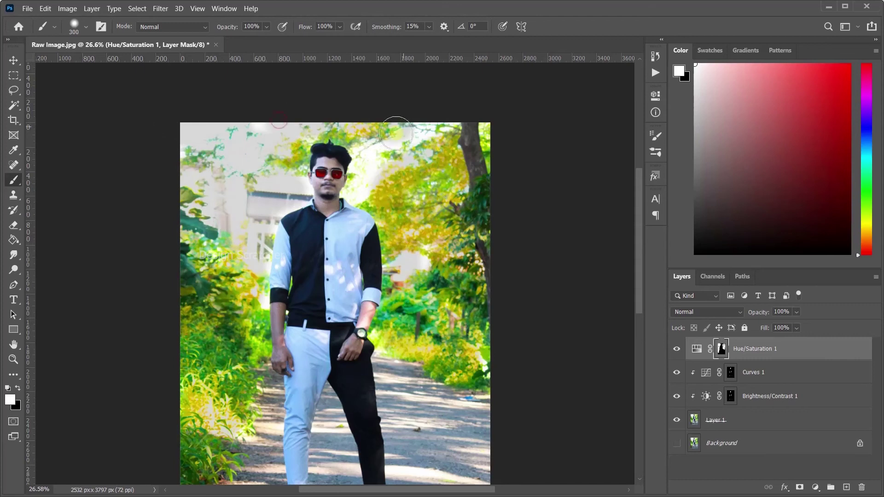
{"action": "key", "text": "bracketleft"}
{"action": "key", "text": "bracketleft"}
{"action": "key", "text": "bracketleft"}
{"action": "left_click_drag", "start_coordinate": [360, 198], "coordinate": [410, 141]}
{"action": "key", "text": "bracketright"}
{"action": "key", "text": "bracketright"}
{"action": "key", "text": "bracketright"}
{"action": "scroll", "coordinate": [406, 313], "scroll_direction": "down", "scroll_amount": 3}
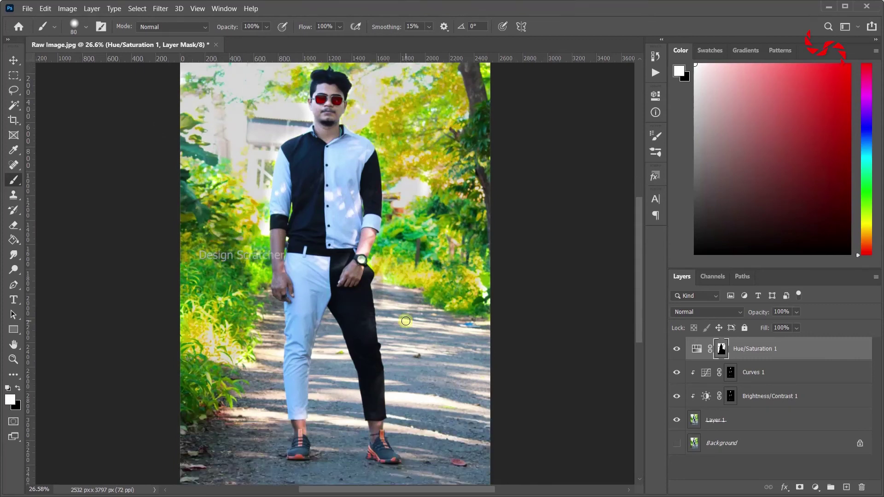
{"action": "scroll", "coordinate": [414, 258], "scroll_direction": "down", "scroll_amount": 3}
{"action": "key", "text": "ctrl+z"}
{"action": "key", "text": "bracketleft"}
{"action": "key", "text": "bracketleft"}
{"action": "key", "text": "bracketleft"}
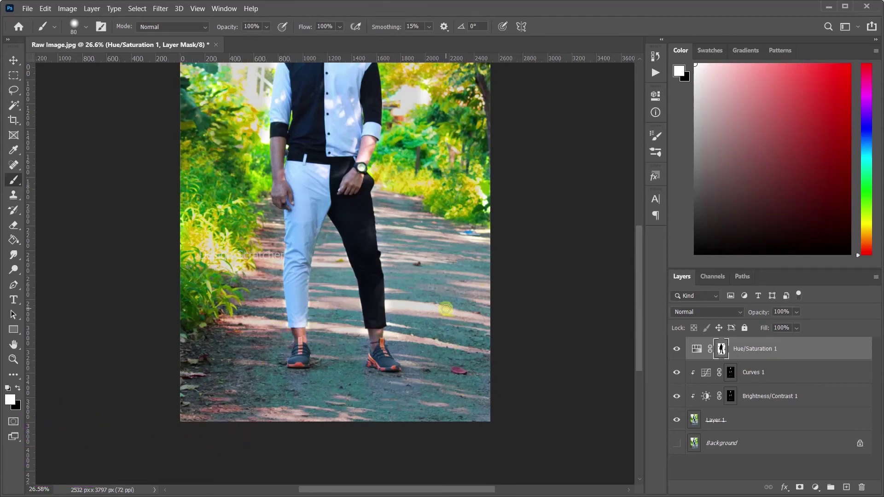
{"action": "scroll", "coordinate": [446, 309], "scroll_direction": "up", "scroll_amount": 1}
{"action": "scroll", "coordinate": [403, 310], "scroll_direction": "up", "scroll_amount": 1}
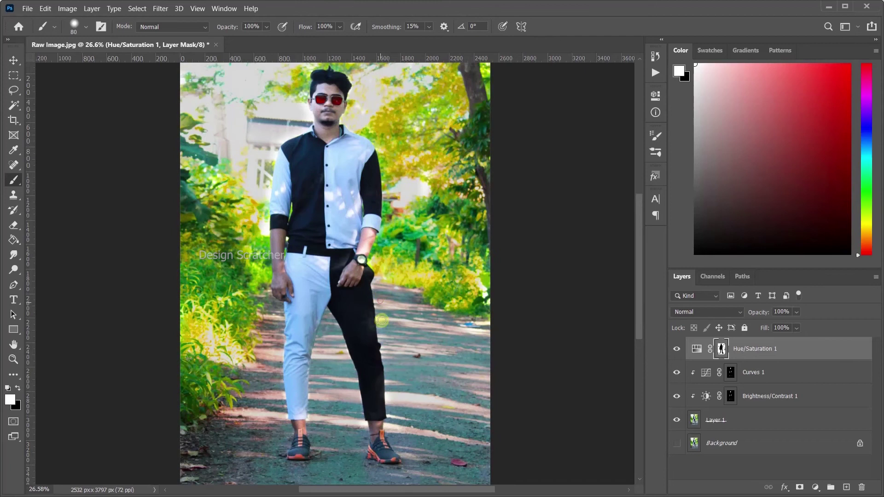
{"action": "scroll", "coordinate": [355, 322], "scroll_direction": "up", "scroll_amount": 2}
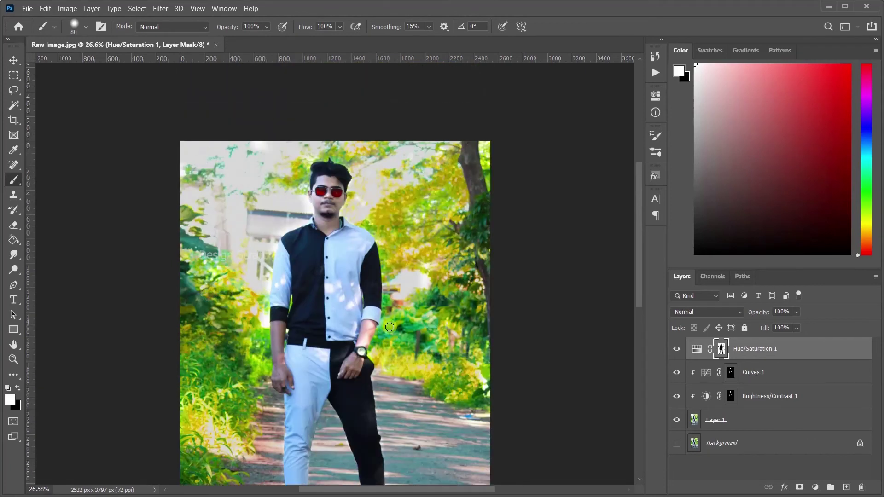
{"action": "scroll", "coordinate": [342, 306], "scroll_direction": "up", "scroll_amount": 1}
{"action": "scroll", "coordinate": [331, 303], "scroll_direction": "down", "scroll_amount": 2}
{"action": "scroll", "coordinate": [345, 283], "scroll_direction": "down", "scroll_amount": 1}
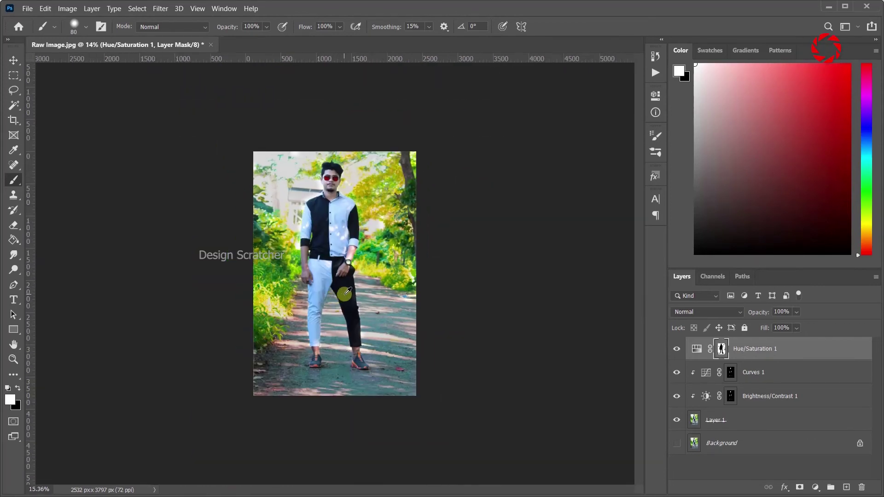
{"action": "key", "text": "ctrl+0"}
{"action": "left_click", "coordinate": [677, 349]}
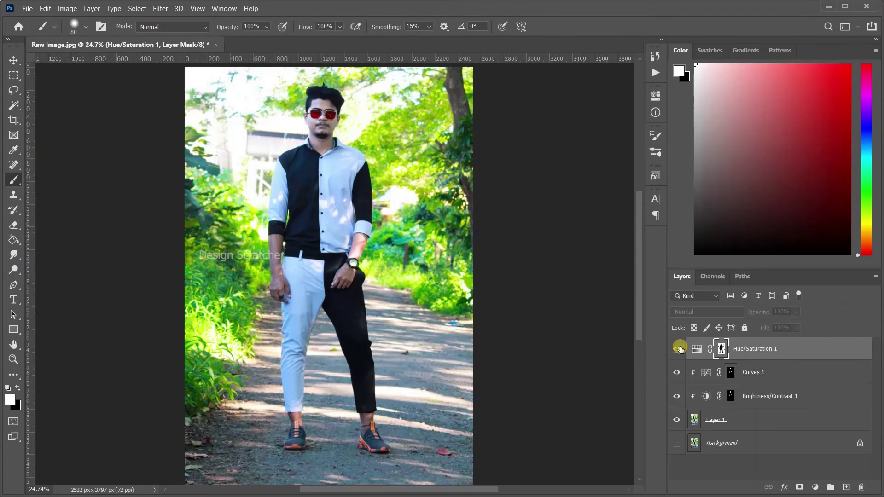
{"action": "scroll", "coordinate": [417, 328], "scroll_direction": "down", "scroll_amount": 1}
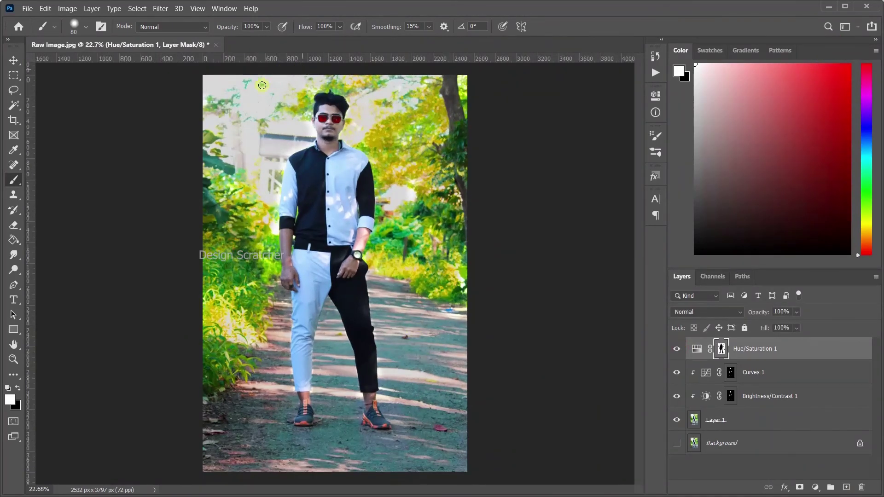
{"action": "key", "text": "v"}
{"action": "scroll", "coordinate": [488, 345], "scroll_direction": "up", "scroll_amount": 1}
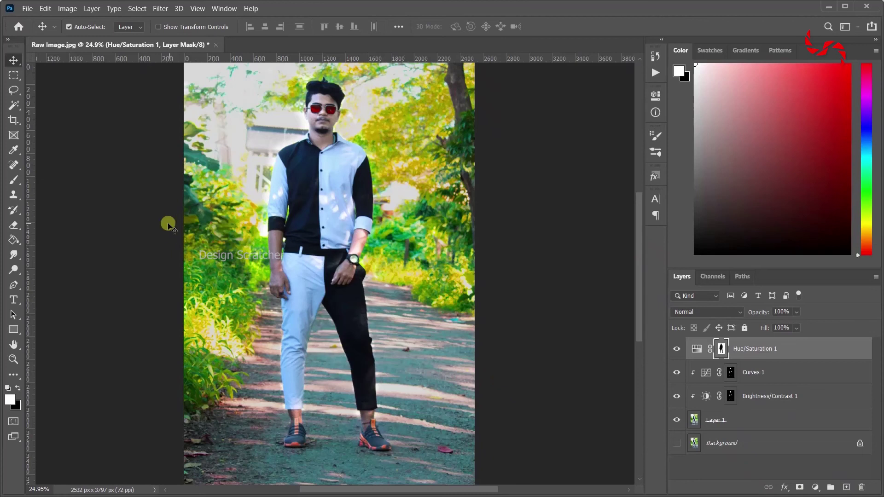
{"action": "scroll", "coordinate": [333, 192], "scroll_direction": "up", "scroll_amount": 2}
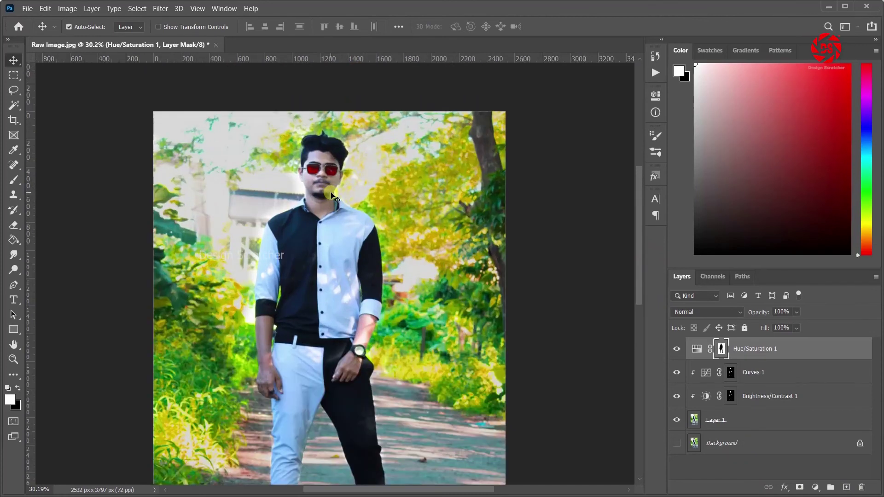
{"action": "scroll", "coordinate": [333, 195], "scroll_direction": "up", "scroll_amount": 1}
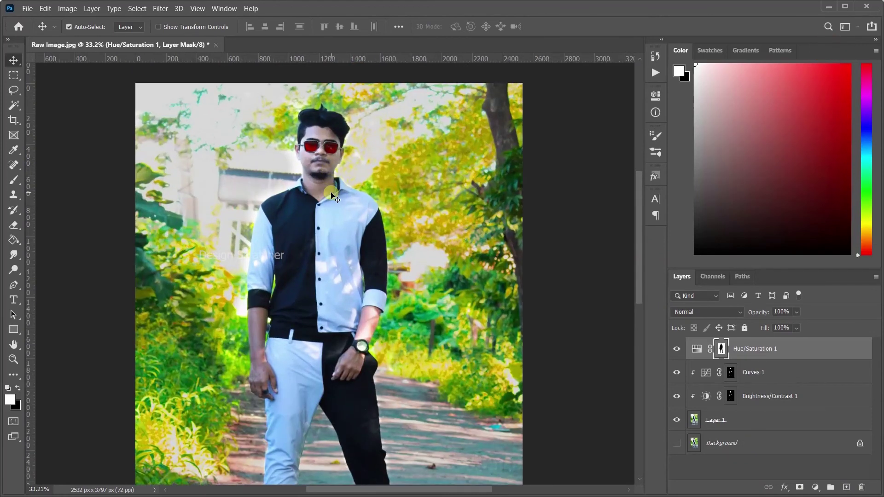
{"action": "left_click", "coordinate": [677, 376]}
{"action": "left_click", "coordinate": [677, 373]}
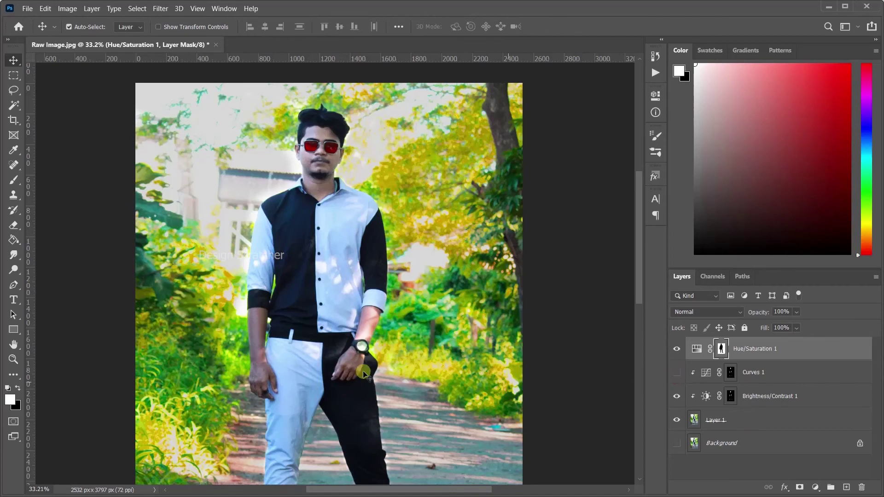
{"action": "scroll", "coordinate": [369, 324], "scroll_direction": "down", "scroll_amount": 3}
{"action": "scroll", "coordinate": [368, 324], "scroll_direction": "down", "scroll_amount": 1}
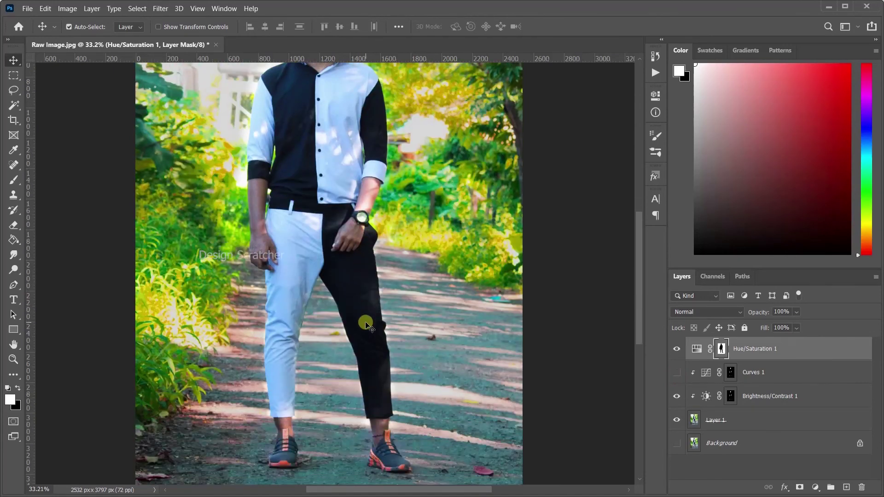
{"action": "left_click", "coordinate": [677, 373]}
{"action": "scroll", "coordinate": [359, 304], "scroll_direction": "up", "scroll_amount": 5}
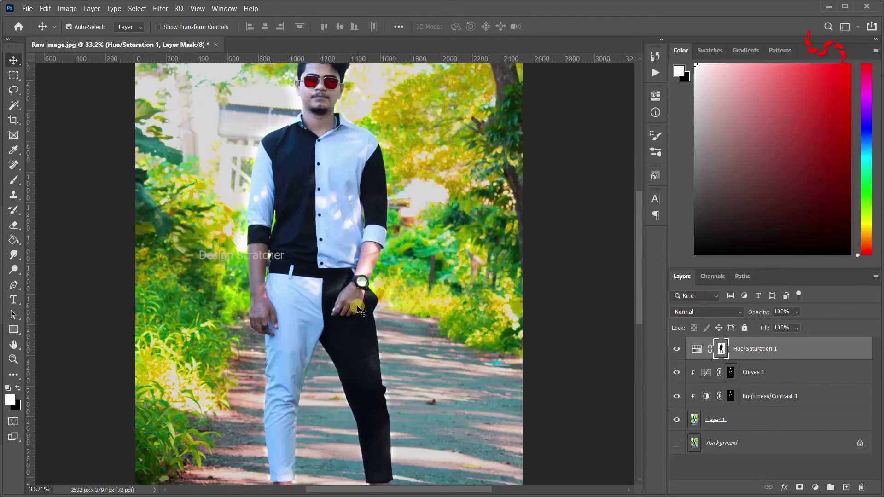
{"action": "scroll", "coordinate": [359, 307], "scroll_direction": "down", "scroll_amount": 5}
{"action": "scroll", "coordinate": [359, 311], "scroll_direction": "up", "scroll_amount": 4}
{"action": "scroll", "coordinate": [361, 318], "scroll_direction": "up", "scroll_amount": 2}
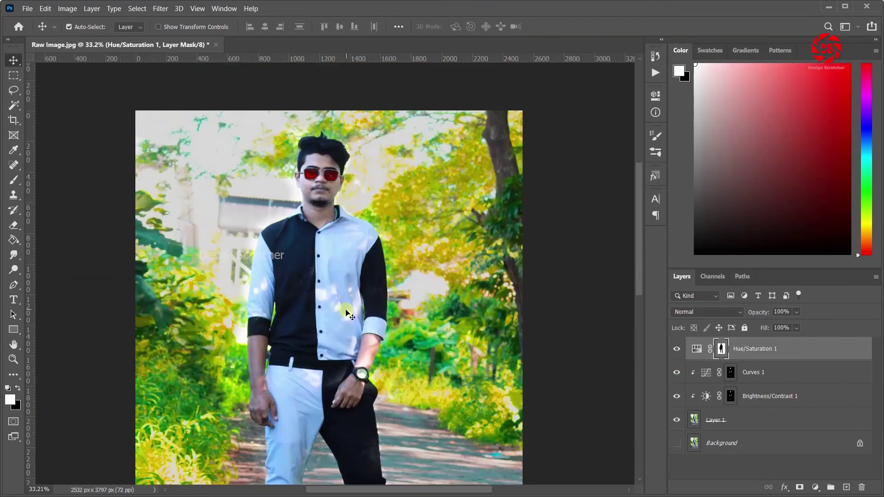
{"action": "scroll", "coordinate": [352, 276], "scroll_direction": "up", "scroll_amount": 2, "text": "alt"}
{"action": "scroll", "coordinate": [350, 230], "scroll_direction": "down", "scroll_amount": 1}
{"action": "scroll", "coordinate": [331, 267], "scroll_direction": "down", "scroll_amount": 1, "text": "alt"}
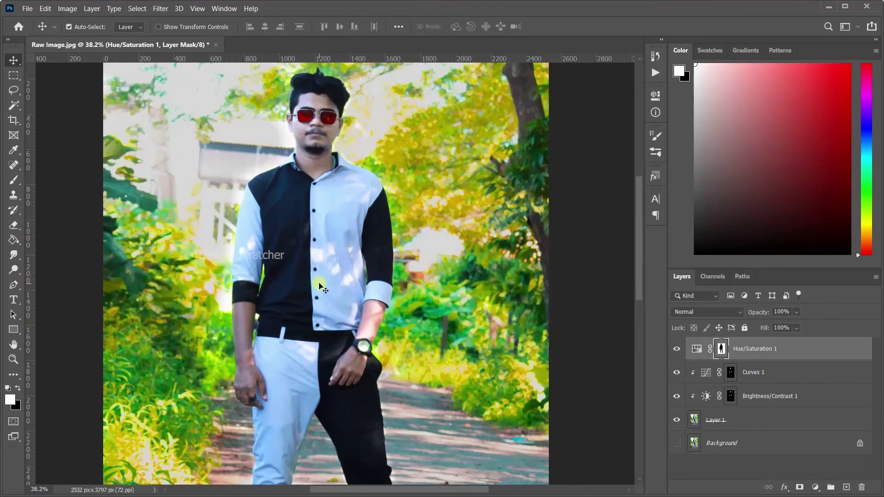